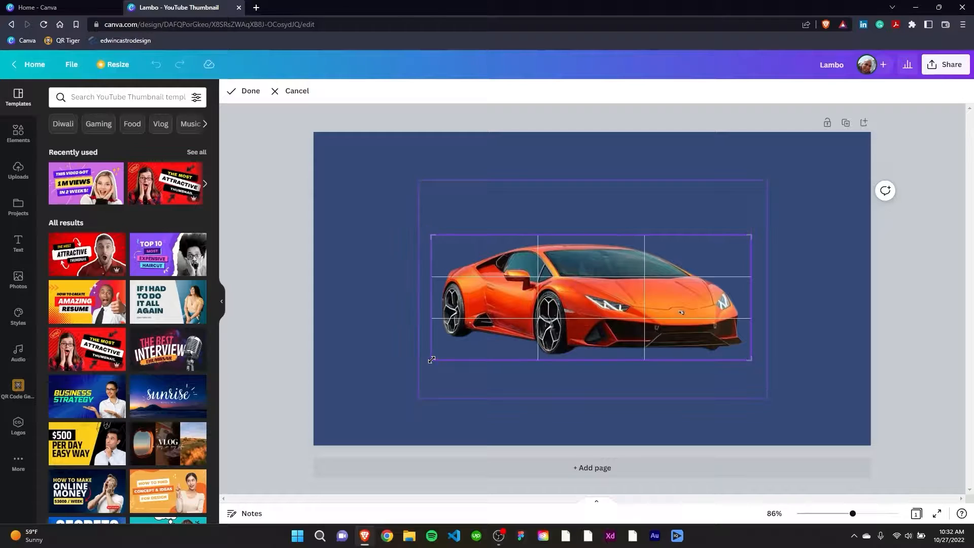
Apply the orange car's crop, move it to the page's upper left, and place the black car photo at the page's lower right
key(Return)
drag(644, 307, 559, 248)
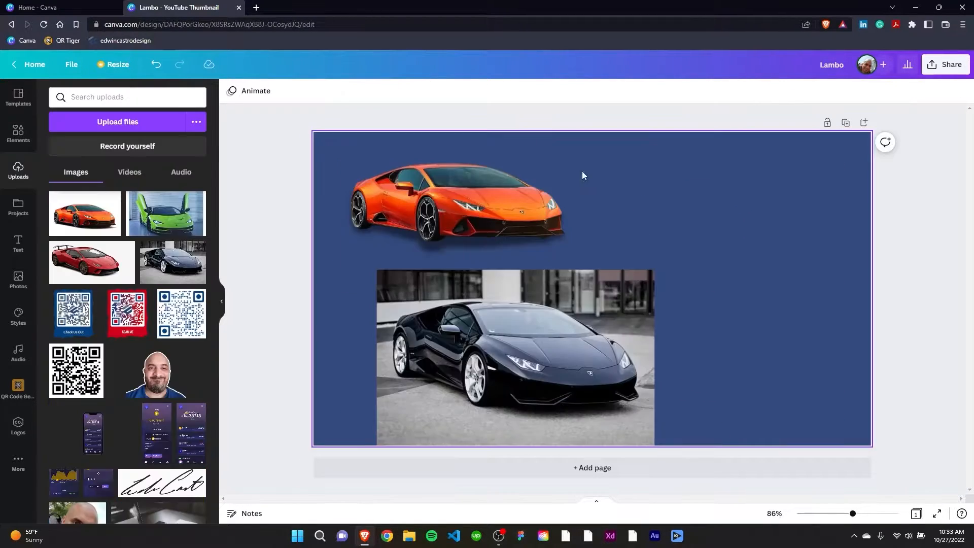
drag(500, 417, 683, 352)
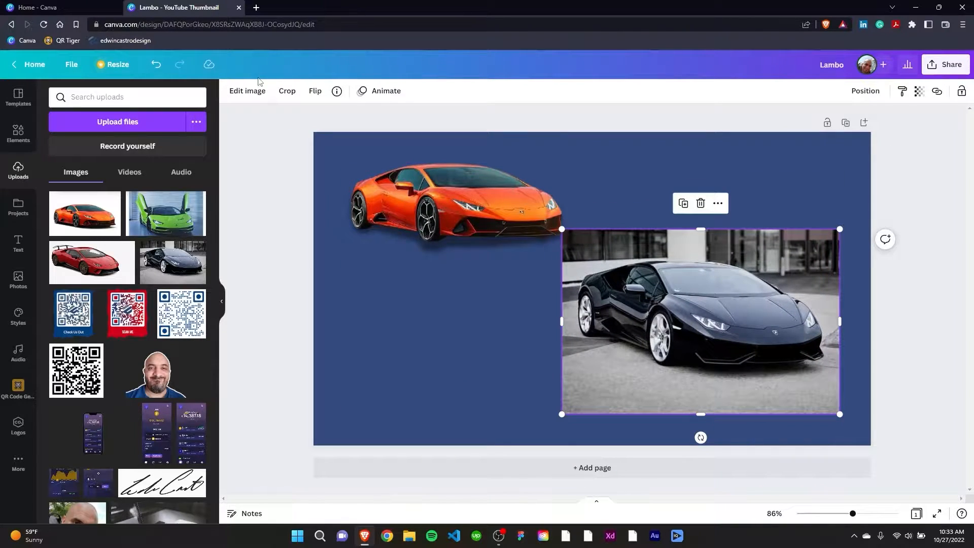
Remove the black car photo's background with Background Remover and crop the image closely around the car
click(245, 94)
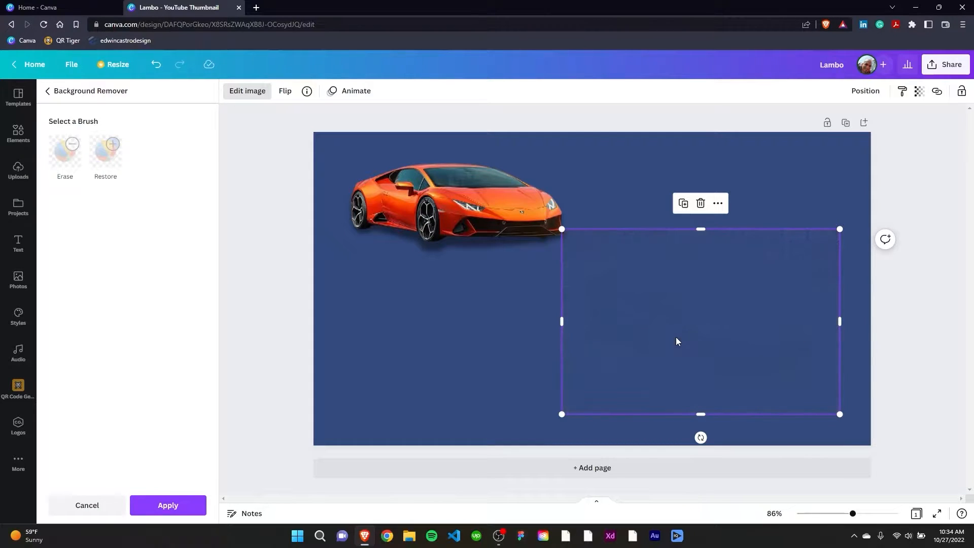
double_click(676, 337)
drag(840, 413, 833, 372)
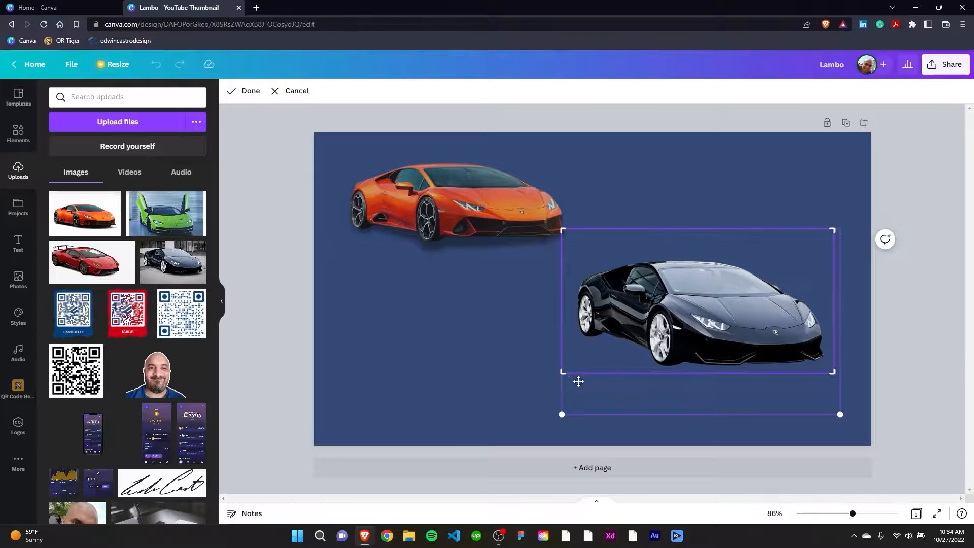
drag(562, 374, 572, 372)
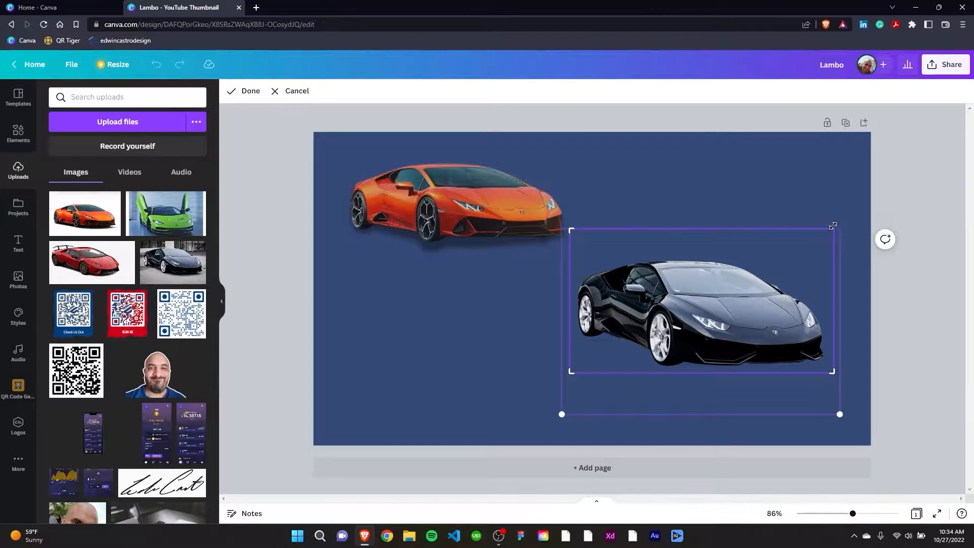
drag(833, 226, 831, 254)
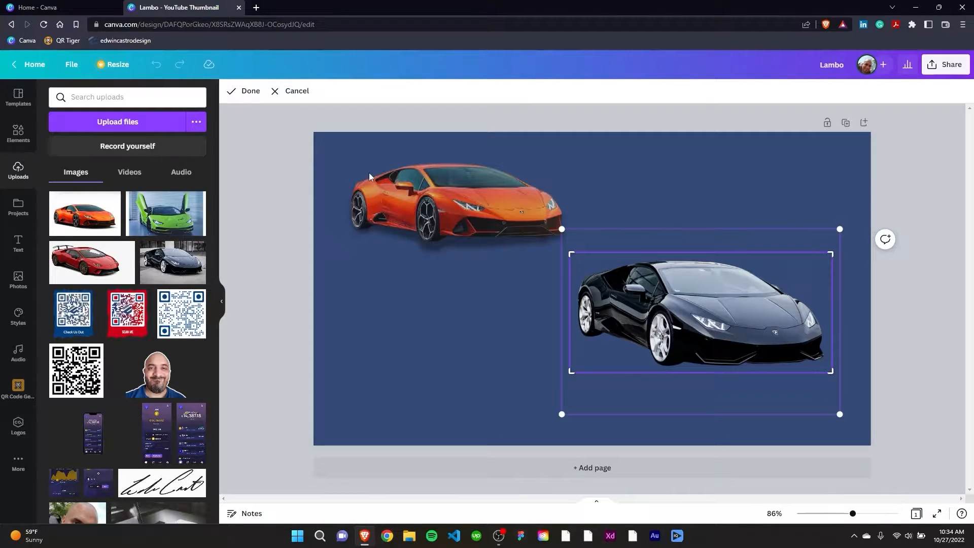
click(239, 94)
Try the Backdrop, Angle, Curved and Page Lift shadows on the black car, then choose the Drop shadow
click(247, 91)
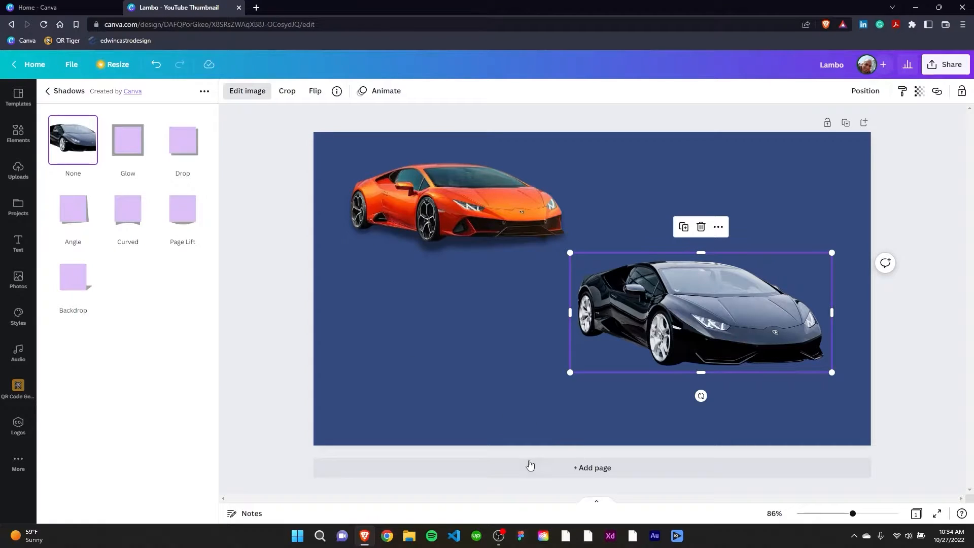
click(71, 276)
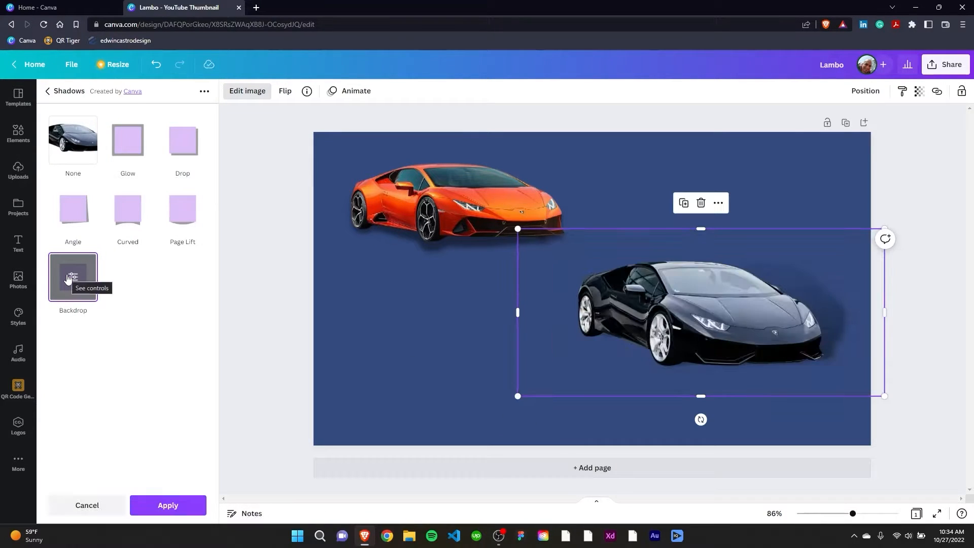
click(73, 208)
click(123, 213)
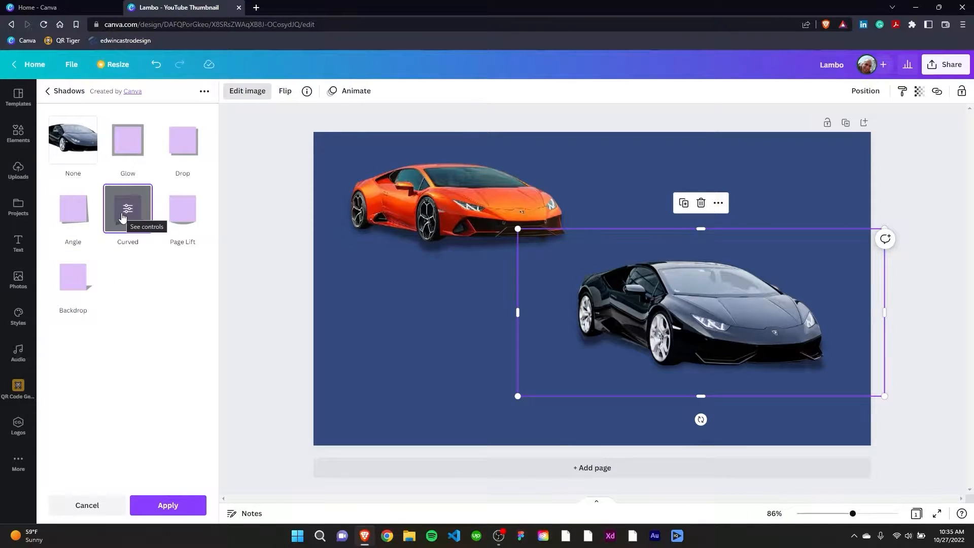
click(185, 213)
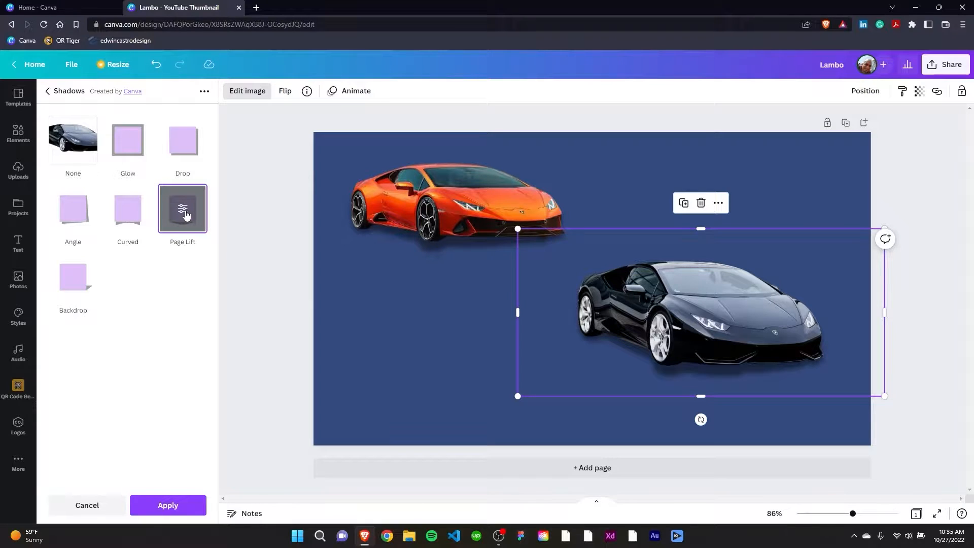
click(172, 148)
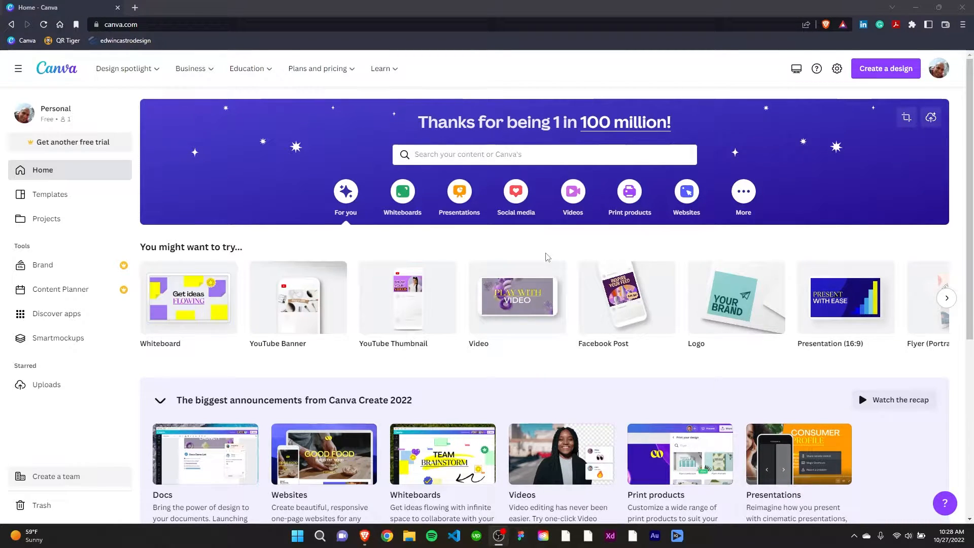
Upload the Black Lambo, Green Lambo, Orange Lambo and Red Lambo images from the Desktop to the Uploads folder
click(44, 385)
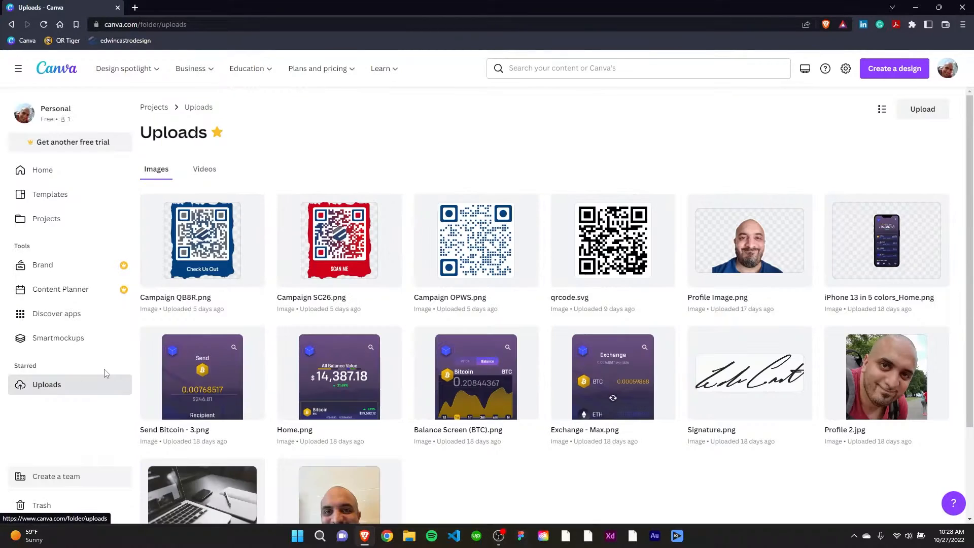
click(55, 172)
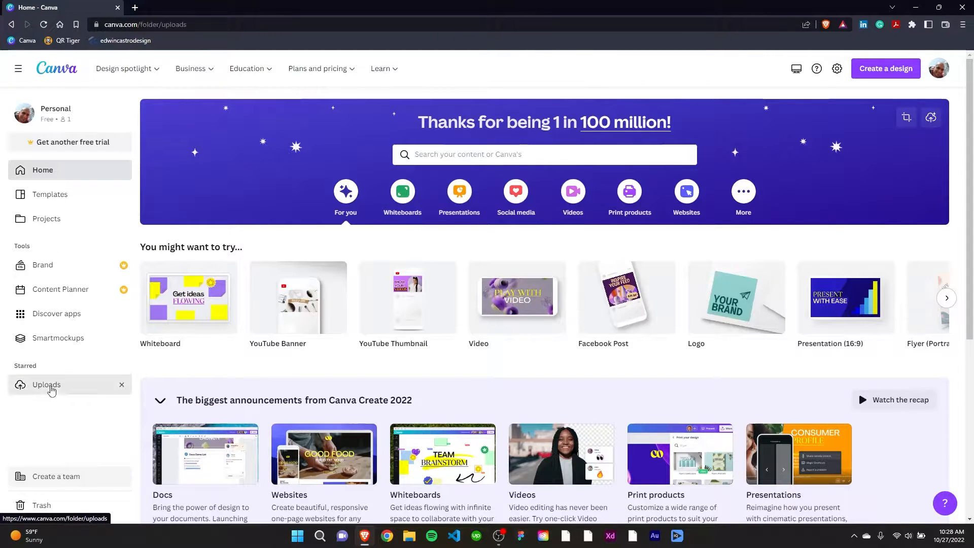
click(47, 387)
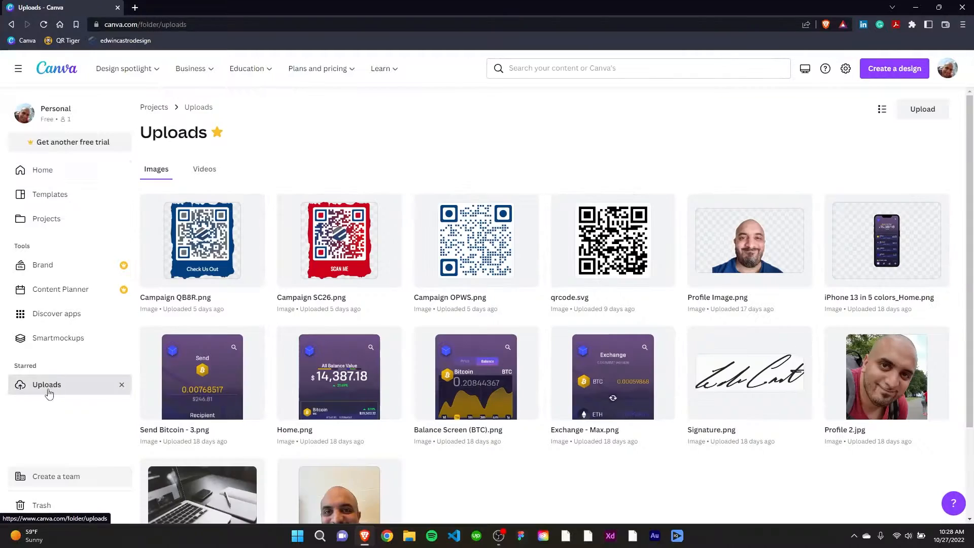
click(924, 112)
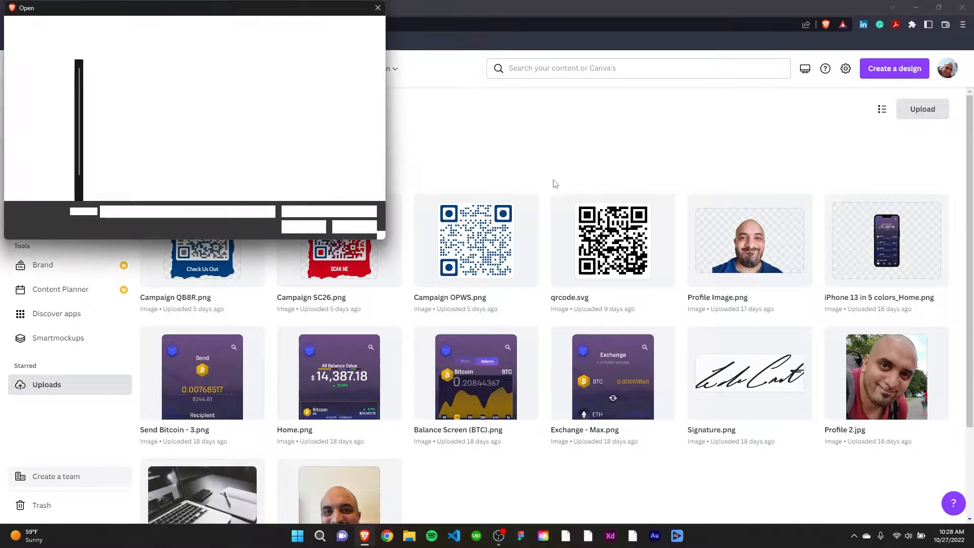
drag(291, 132, 107, 87)
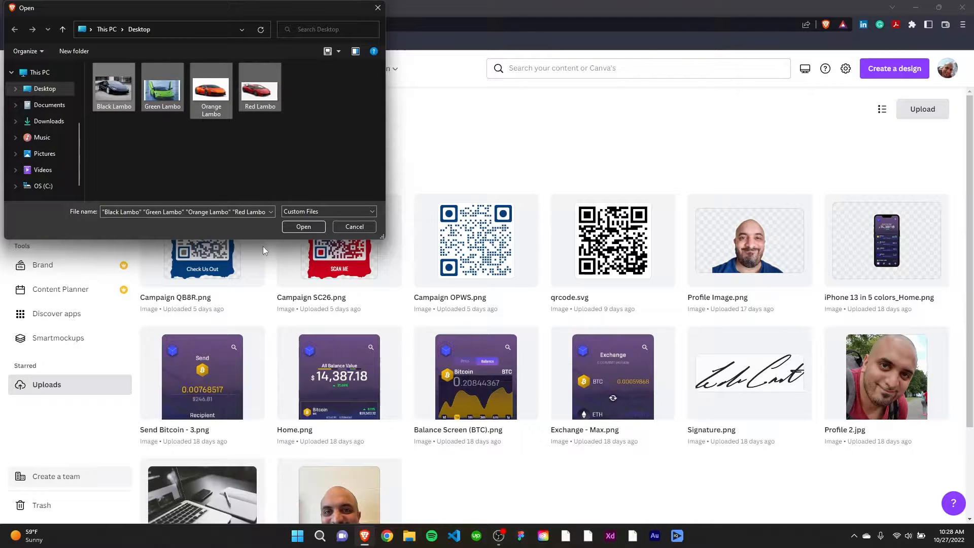
click(304, 227)
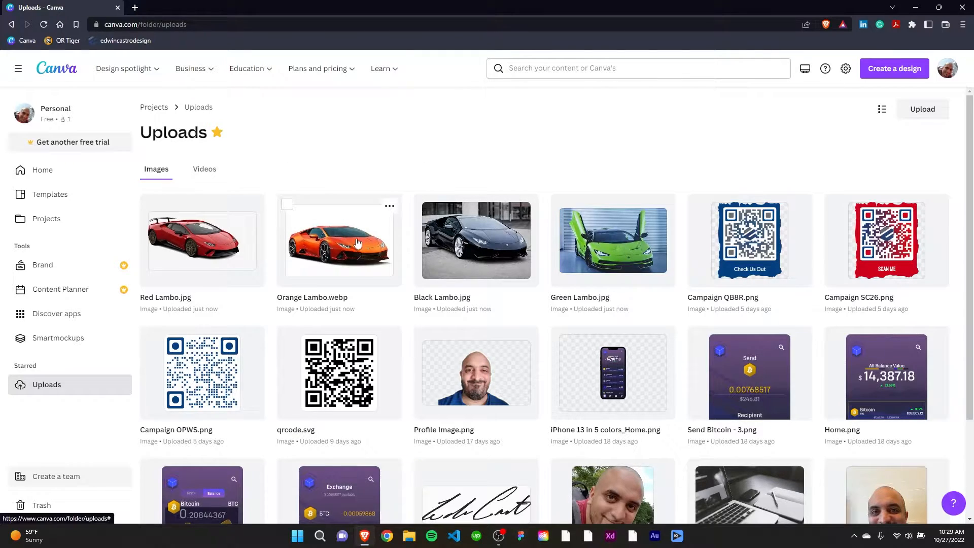
Create a new blank YouTube Thumbnail design at 1280 × 720 px from the home page
click(49, 174)
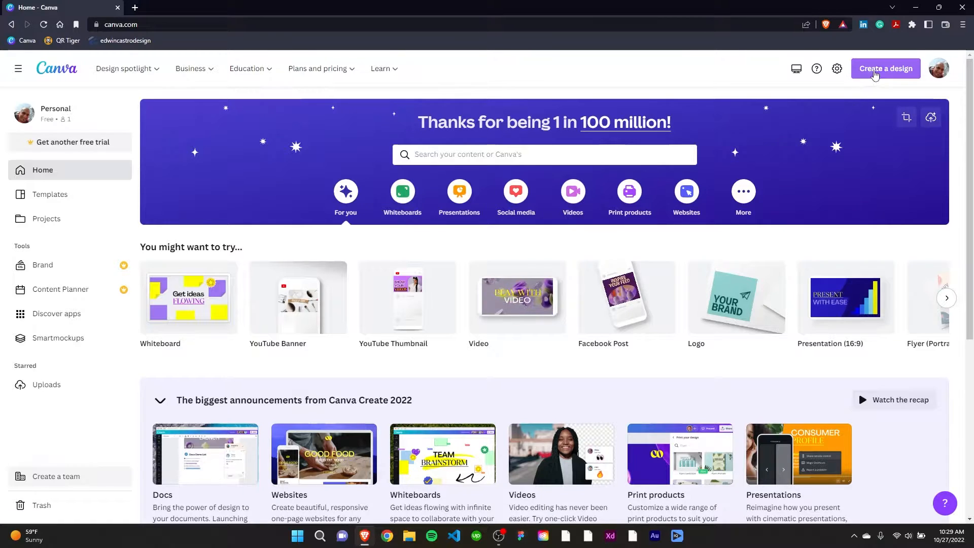
click(879, 70)
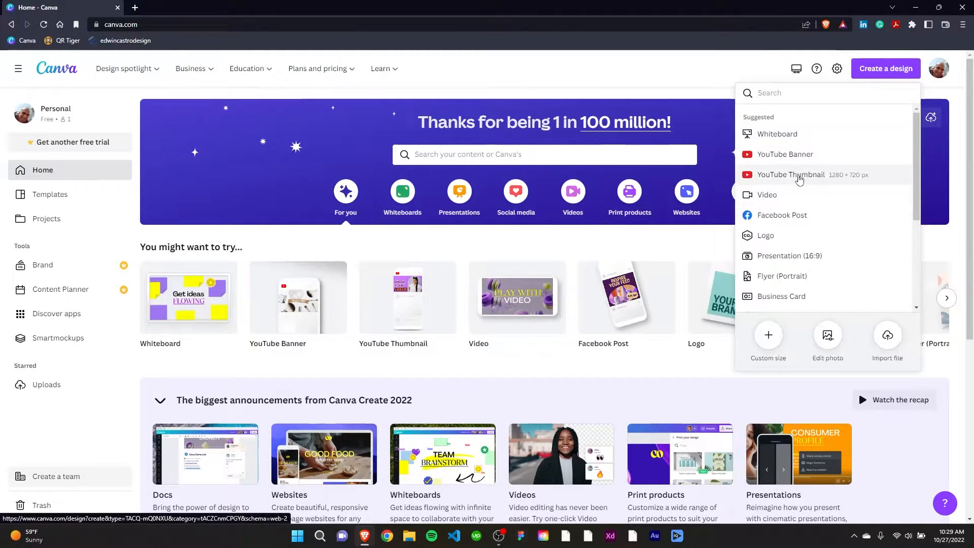
click(799, 175)
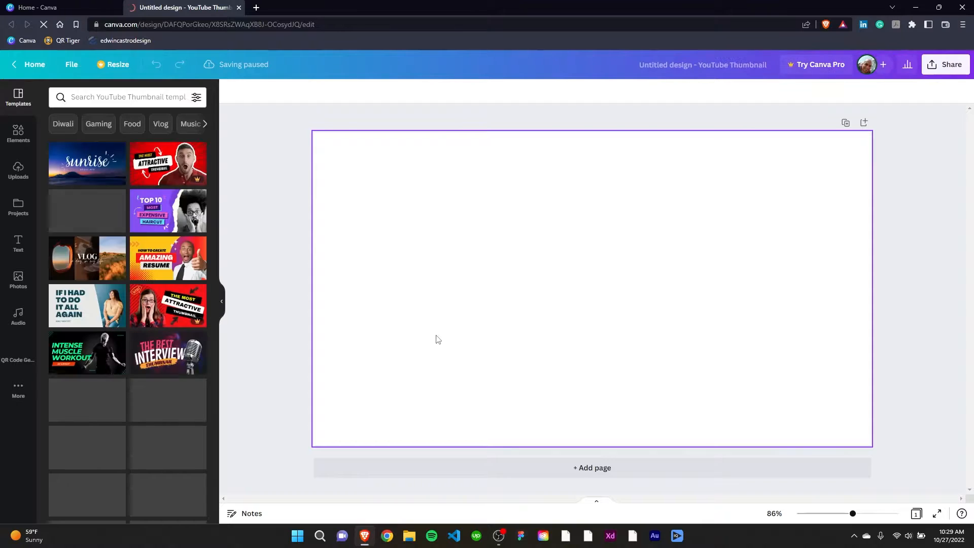
Add the uploaded orange Lambo image to the blank page, enlarge it and centre it on the page
click(17, 173)
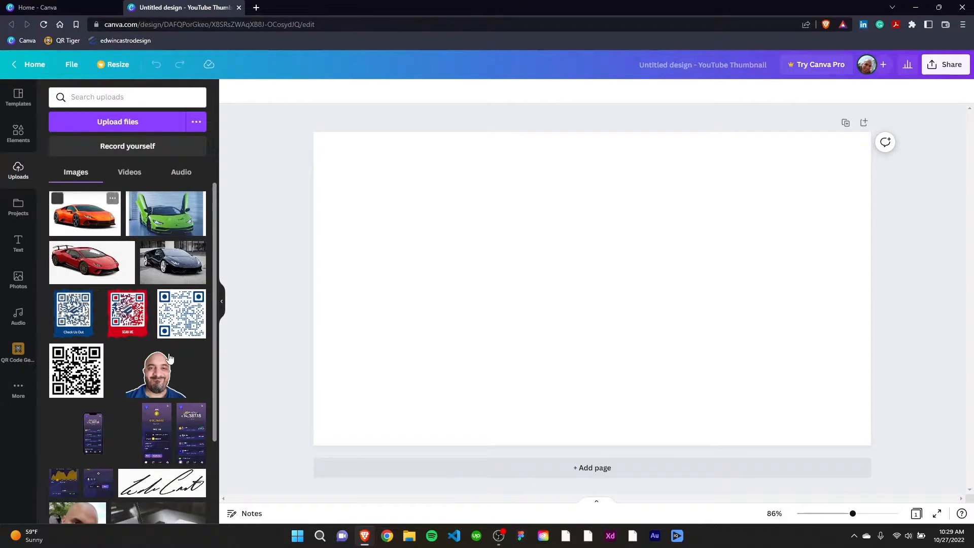
click(99, 220)
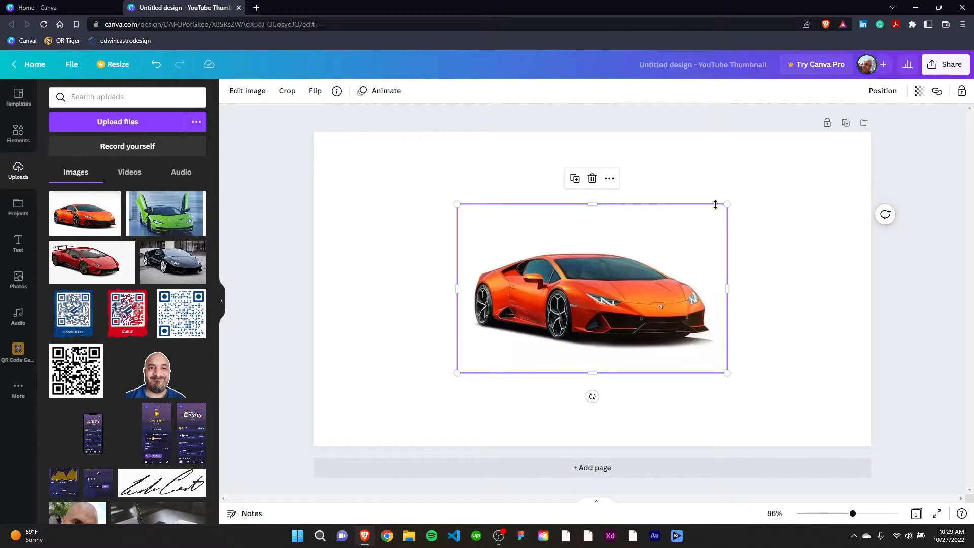
drag(728, 203, 803, 156)
drag(678, 271, 646, 294)
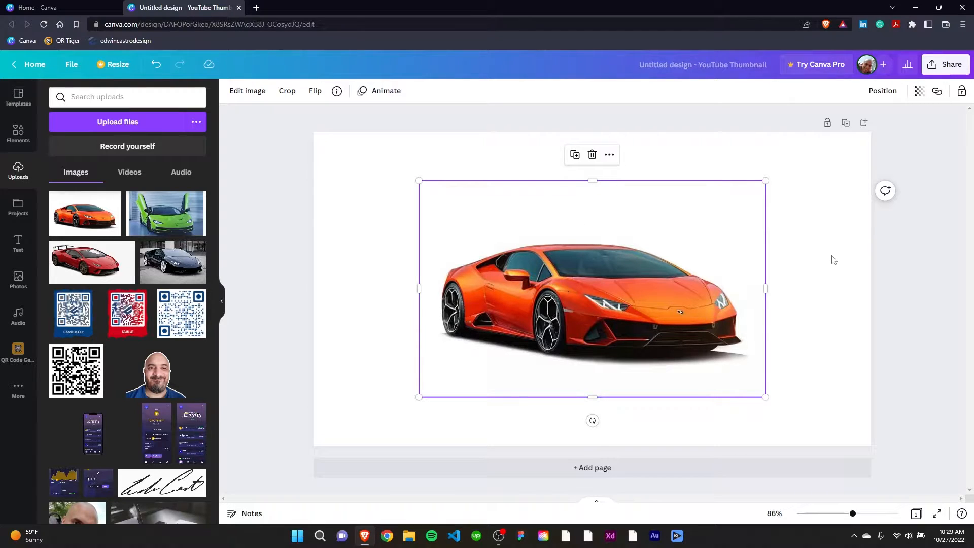
click(821, 280)
click(608, 330)
click(815, 267)
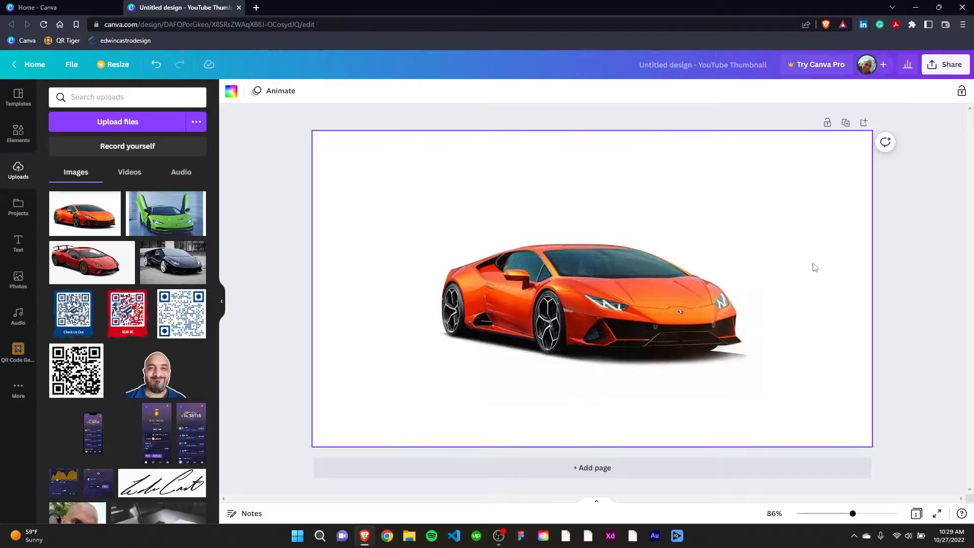
click(568, 312)
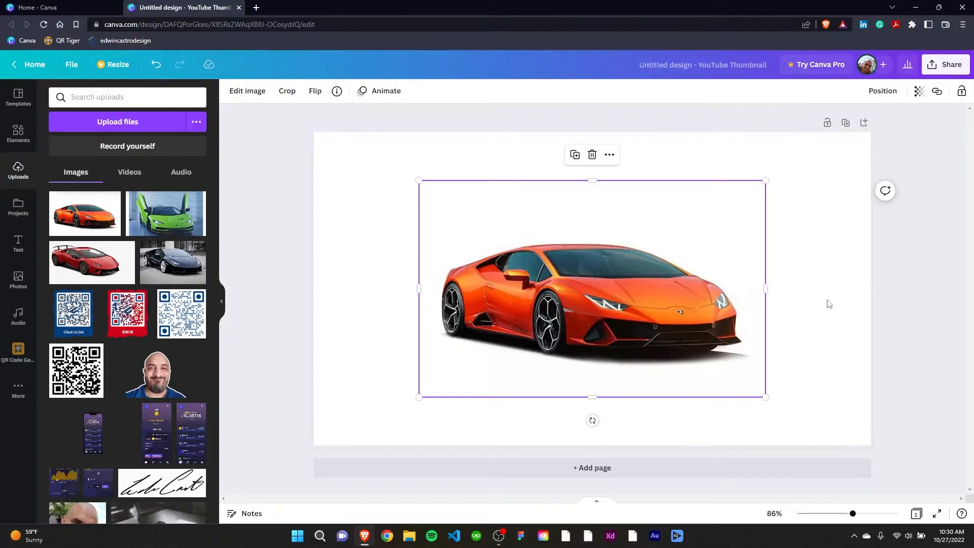
click(807, 312)
click(742, 307)
Set the page's background to the middle navy blue of the three blue brand colours
click(783, 300)
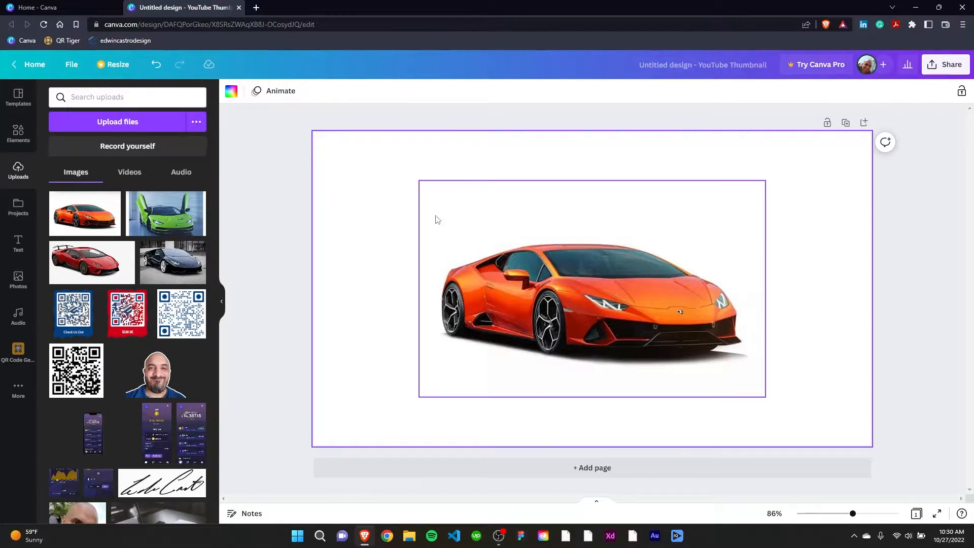
click(232, 91)
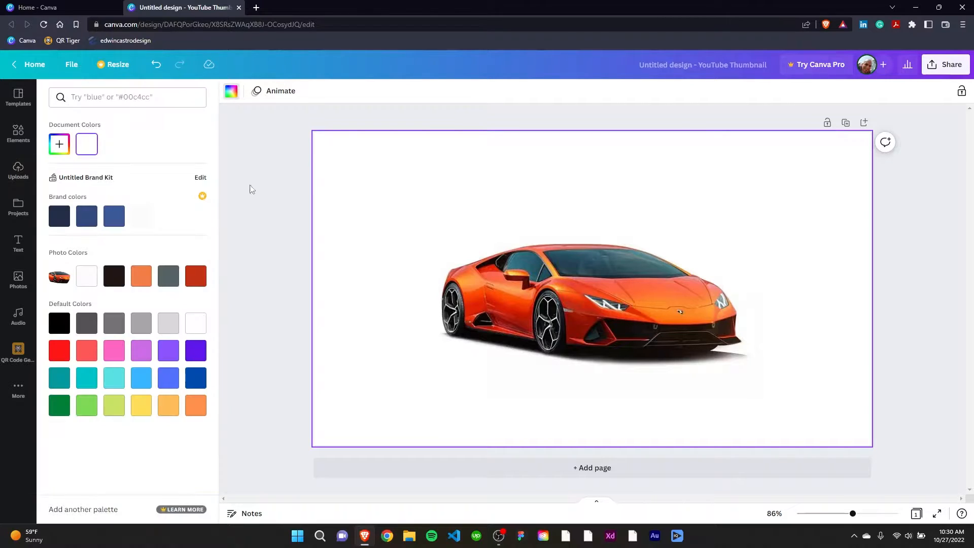
click(84, 218)
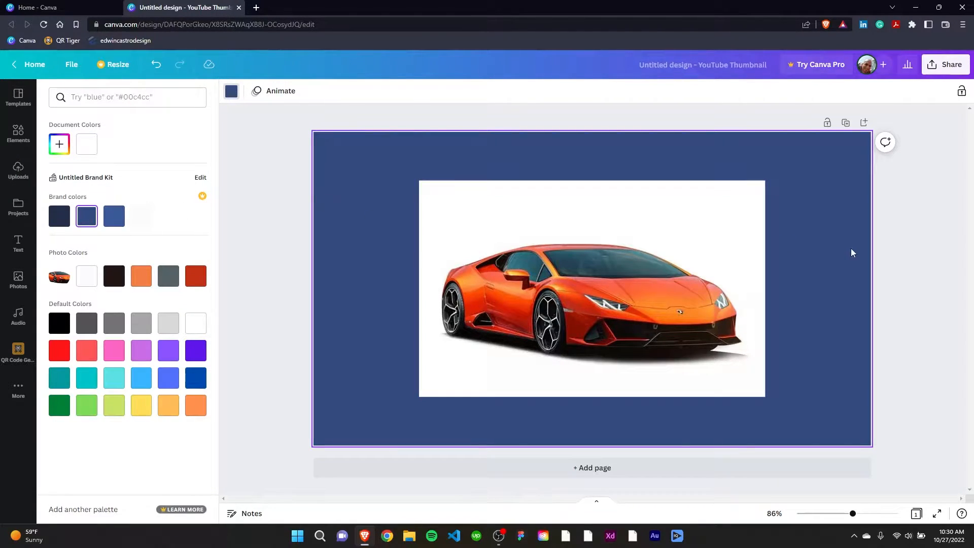
click(922, 252)
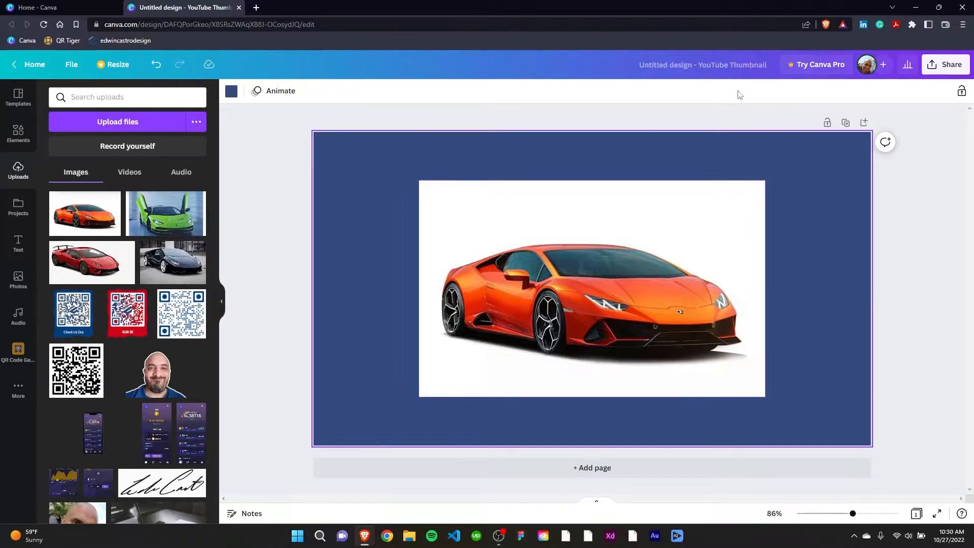
Start the Background Remover effect on the orange Lambo image
click(561, 270)
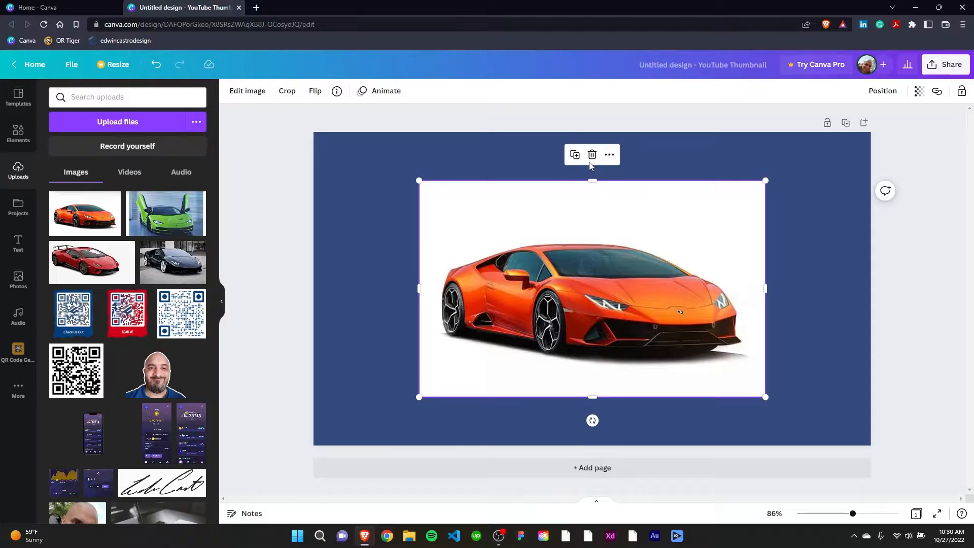
click(249, 92)
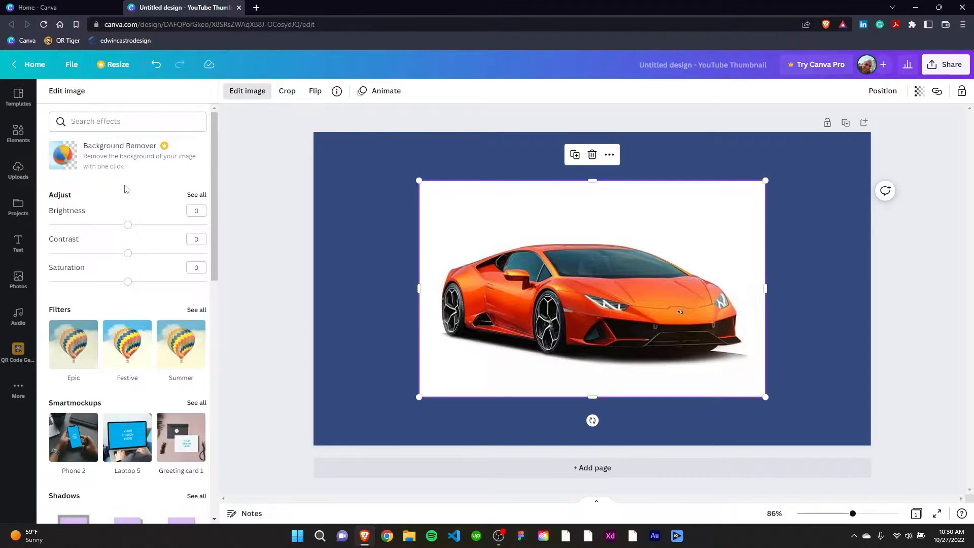
click(69, 162)
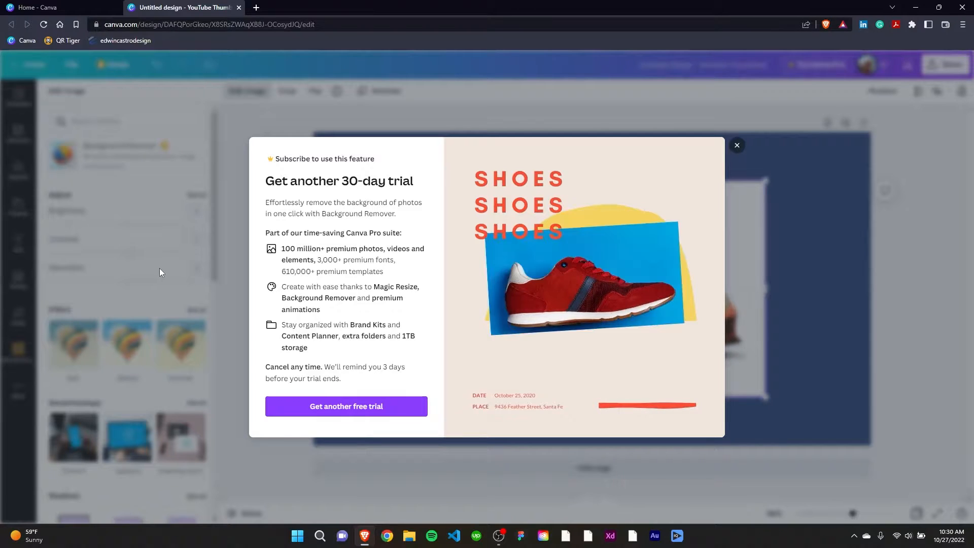
Start another free 30-day Canva Pro trial with the Monthly billing plan
click(366, 410)
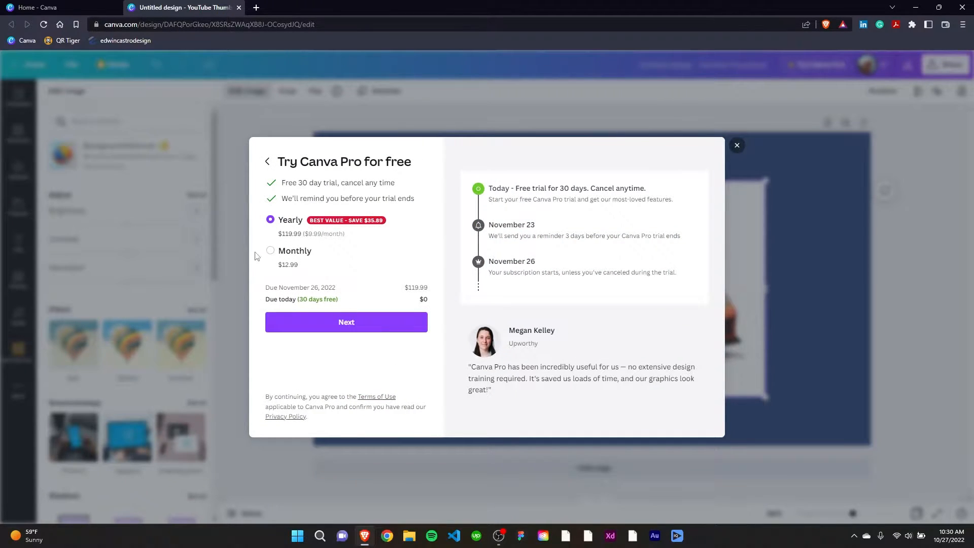
click(271, 252)
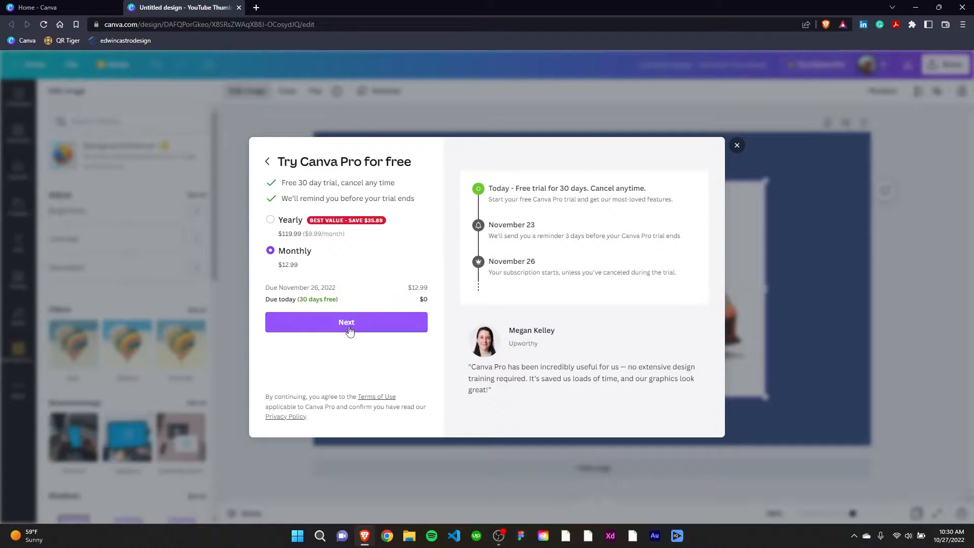
click(365, 324)
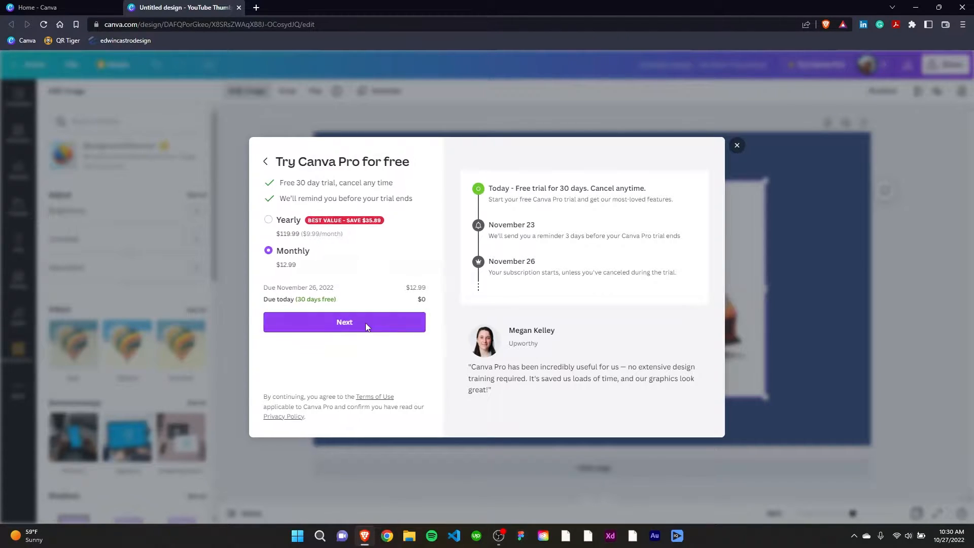
click(348, 273)
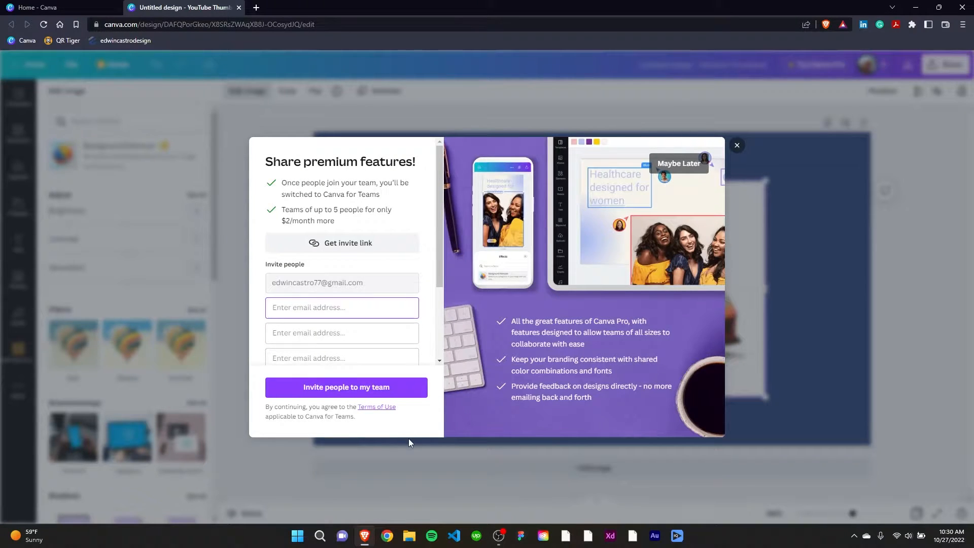
Look through the team invitation form and postpone inviting people to share the premium features
scroll(388, 330, down, 3)
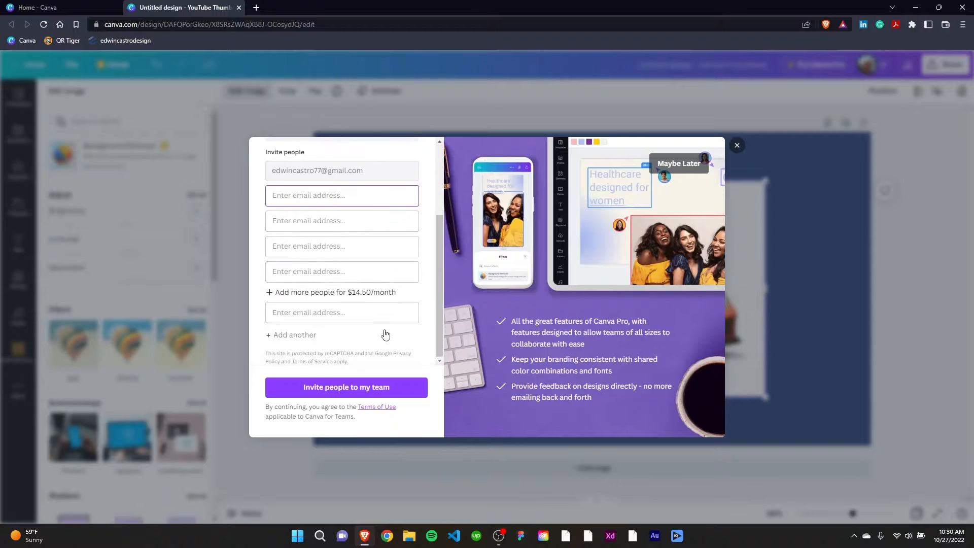
scroll(353, 252, up, 3)
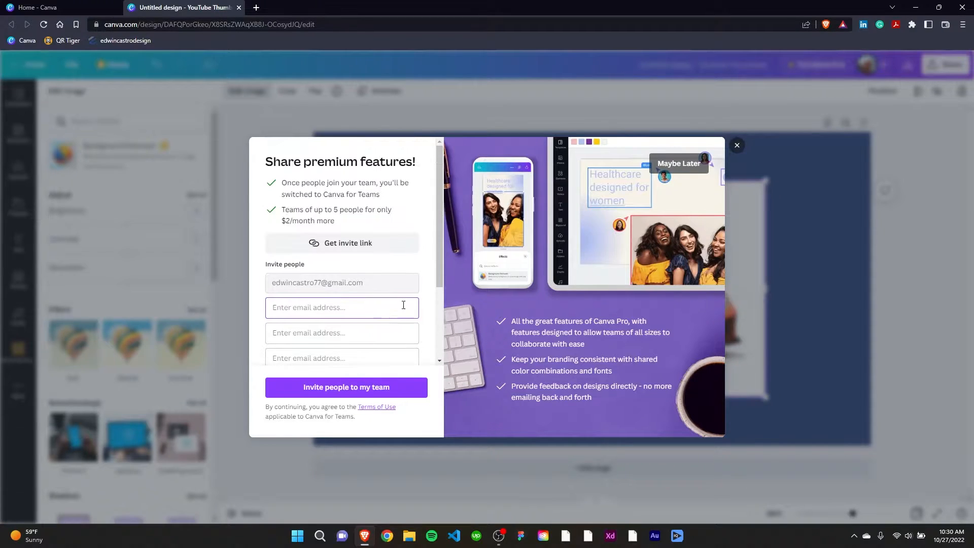
scroll(343, 323, down, 3)
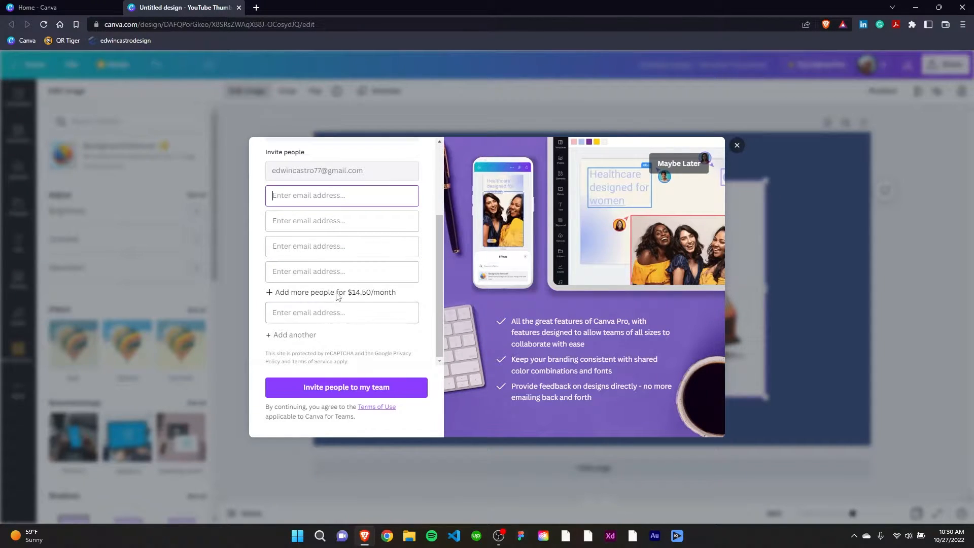
scroll(350, 290, up, 3)
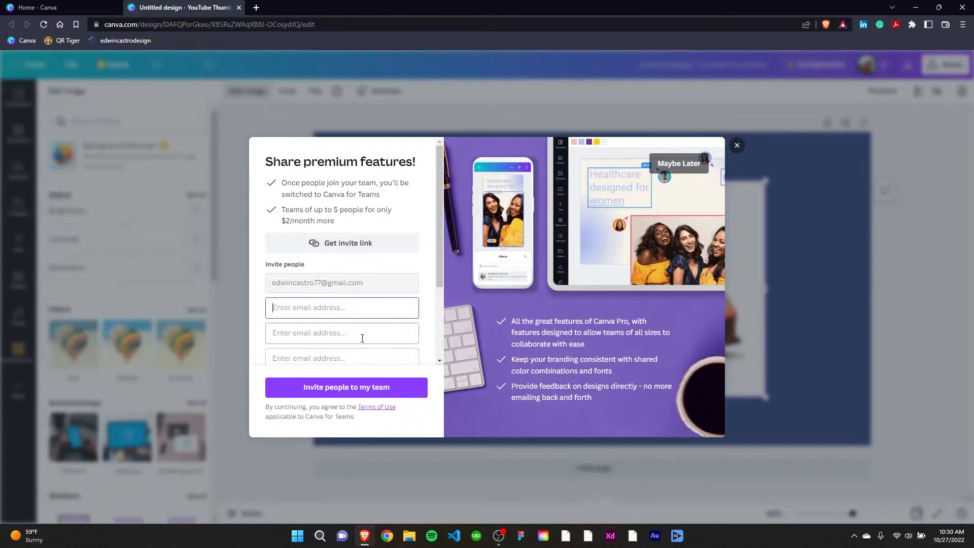
scroll(361, 339, down, 3)
scroll(370, 331, up, 3)
click(679, 164)
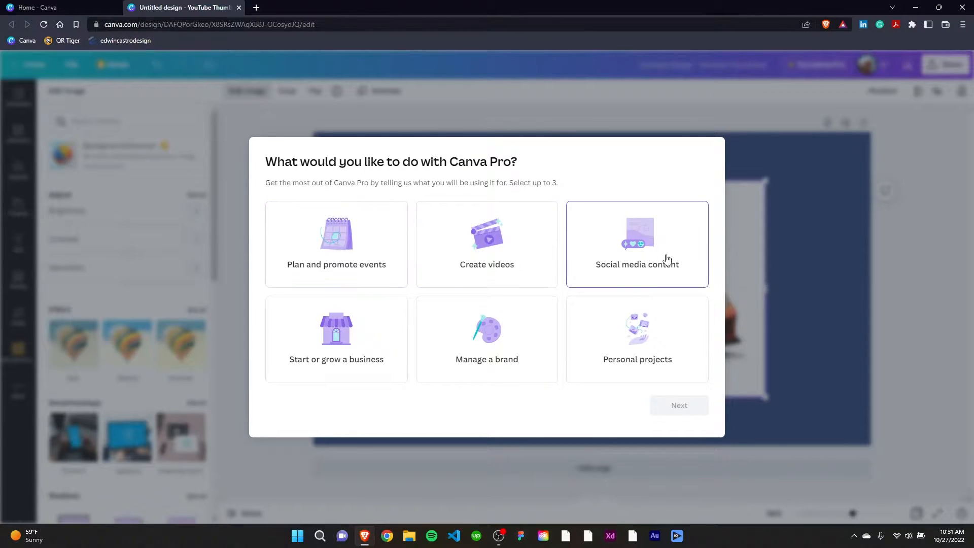
Choose Social media content as the intended use of Canva Pro and decline setting up Content Planner
click(640, 268)
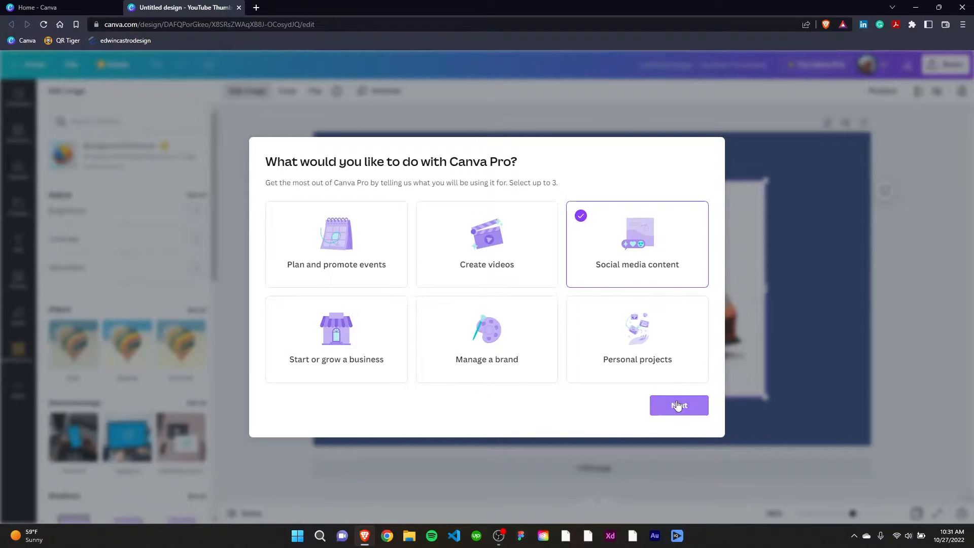
click(678, 406)
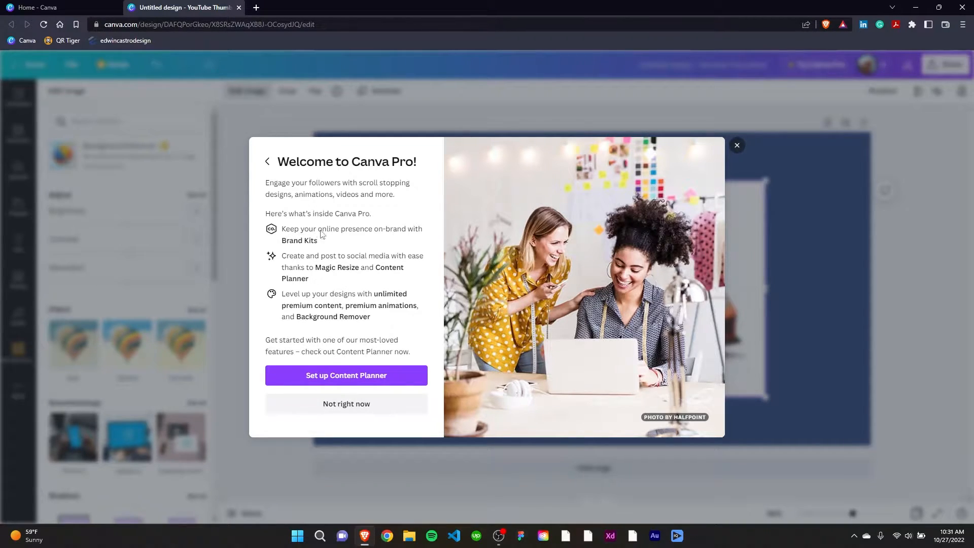
click(346, 405)
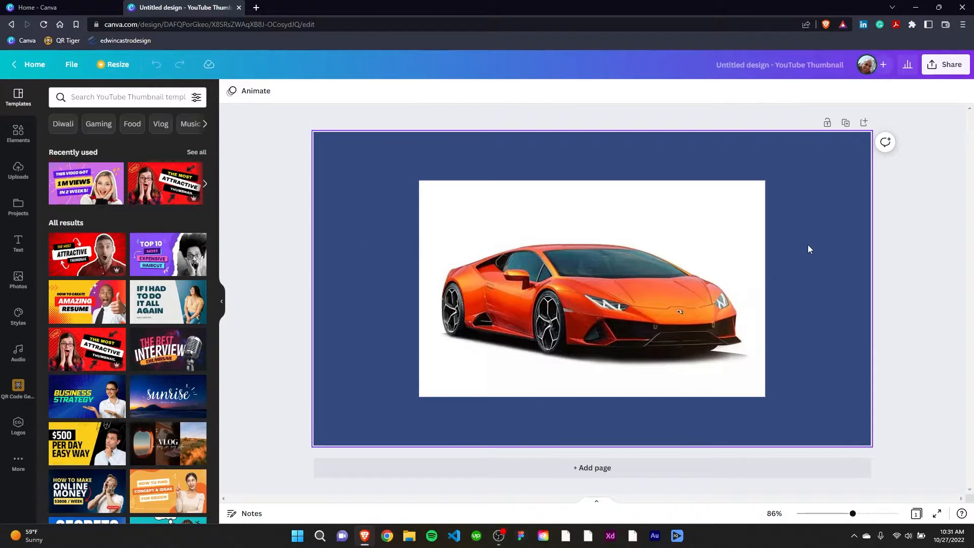
Rename the design as Lambo
click(749, 67)
text(Lambo)
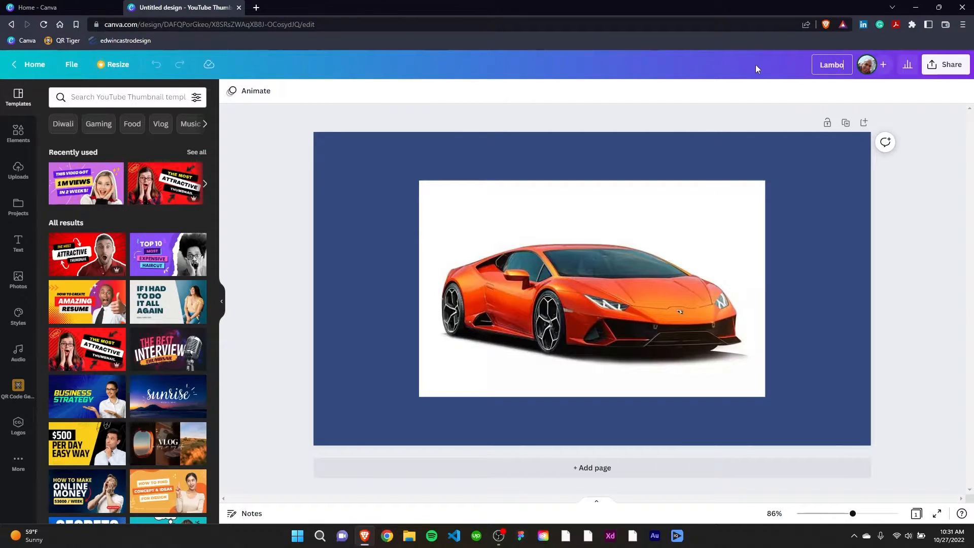
click(835, 258)
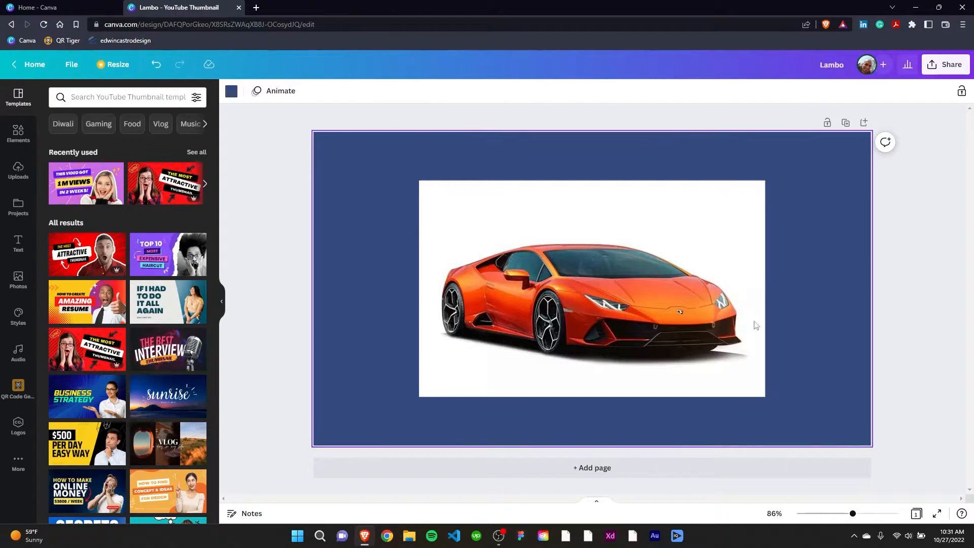
Remove the white background from the orange Lambo image with Background Remover
click(622, 290)
drag(622, 290, 612, 290)
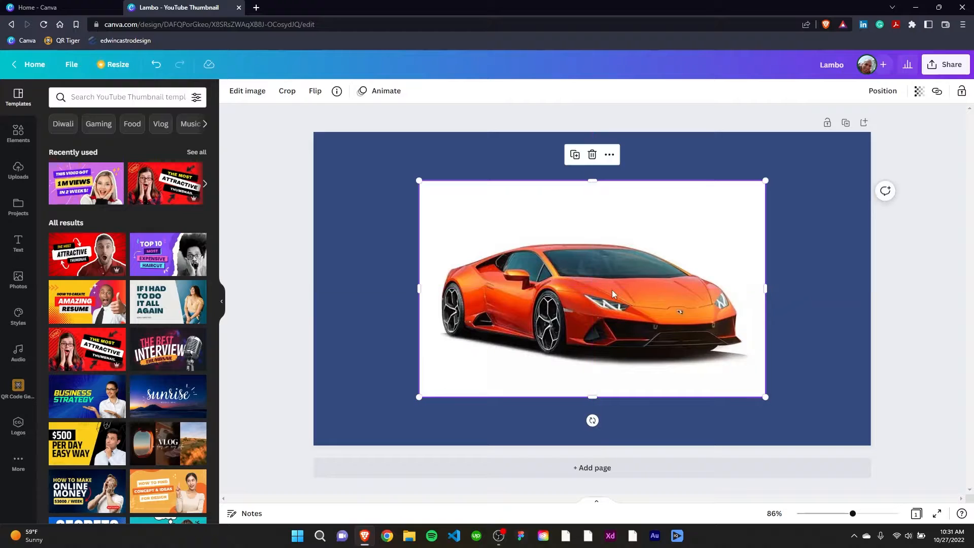
click(244, 91)
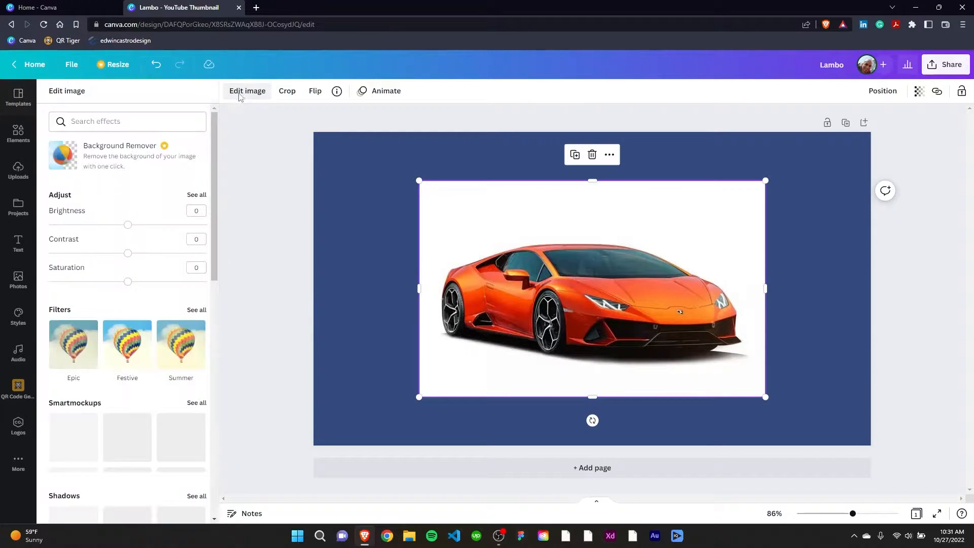
click(122, 160)
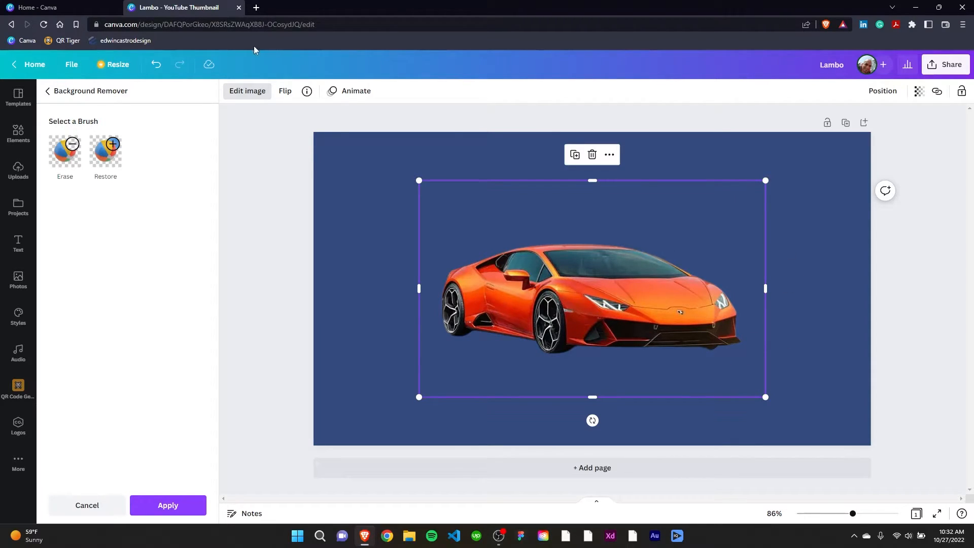
click(816, 237)
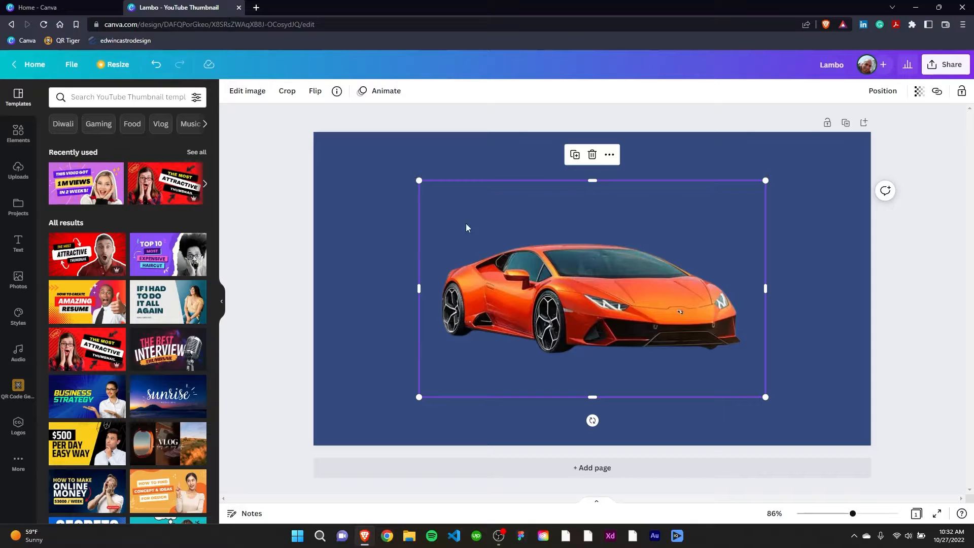
Crop the orange Lambo image closely around the car and move it to the upper-left area of the page
click(287, 91)
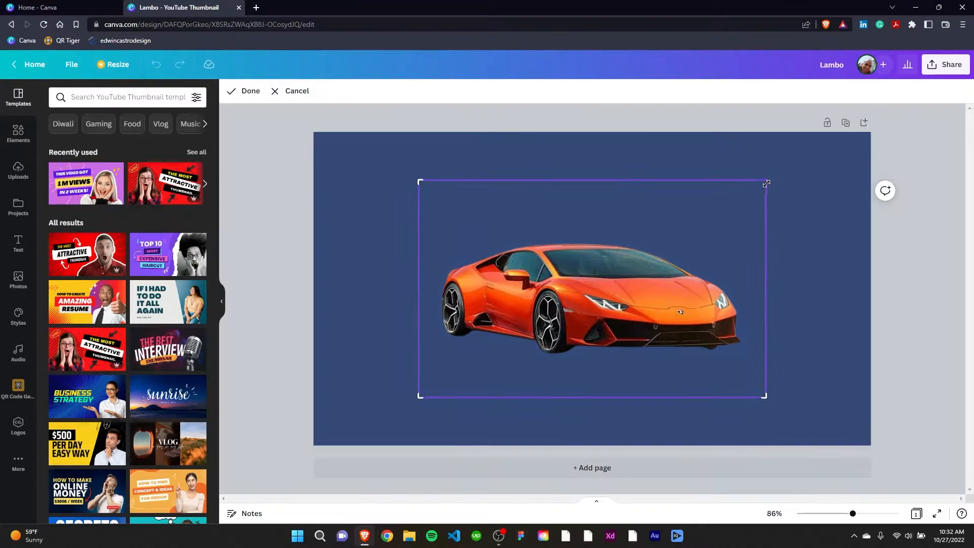
drag(762, 181, 762, 237)
drag(762, 395, 751, 360)
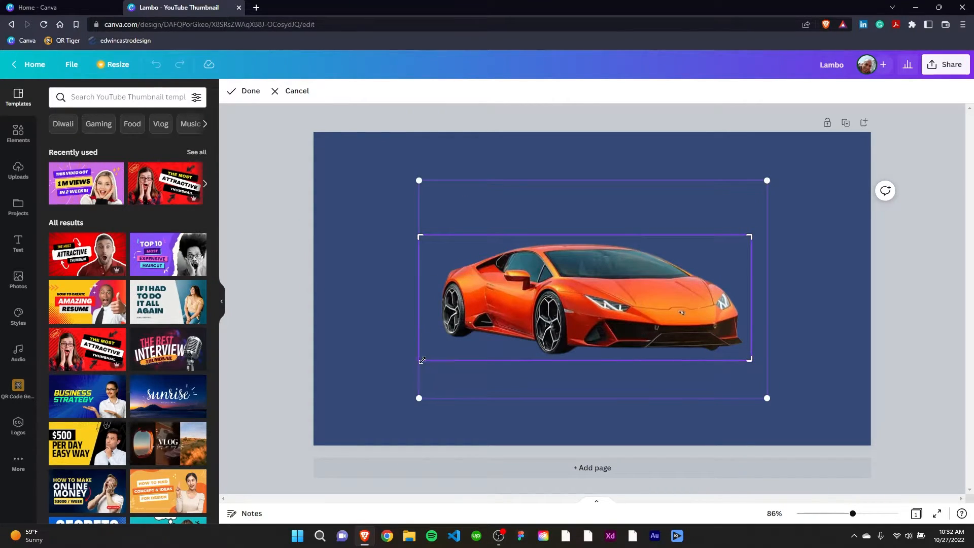
drag(421, 359, 432, 355)
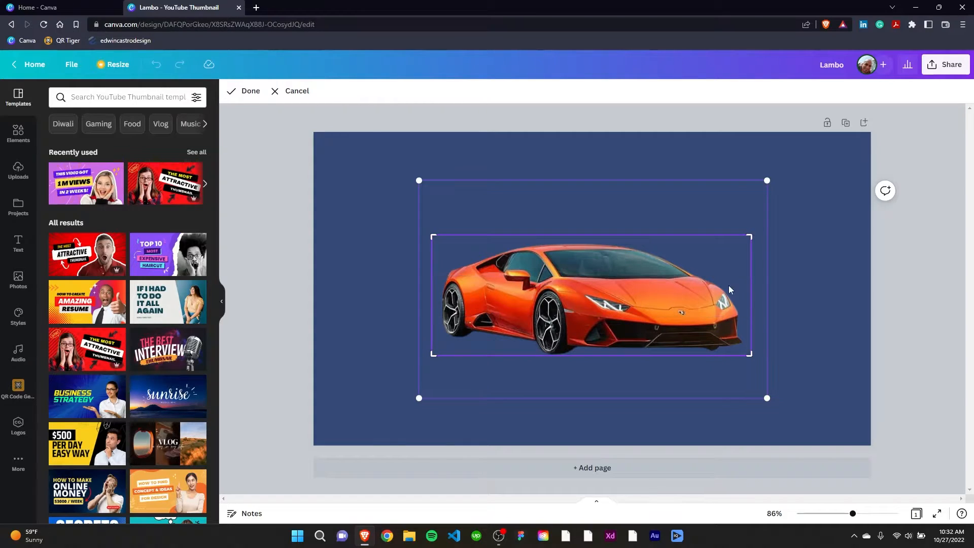
click(231, 91)
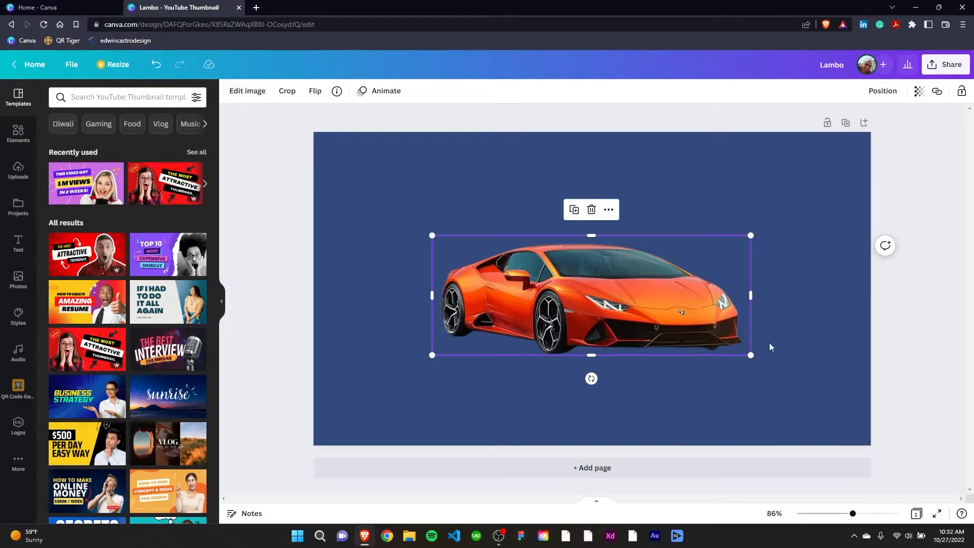
drag(648, 322, 560, 249)
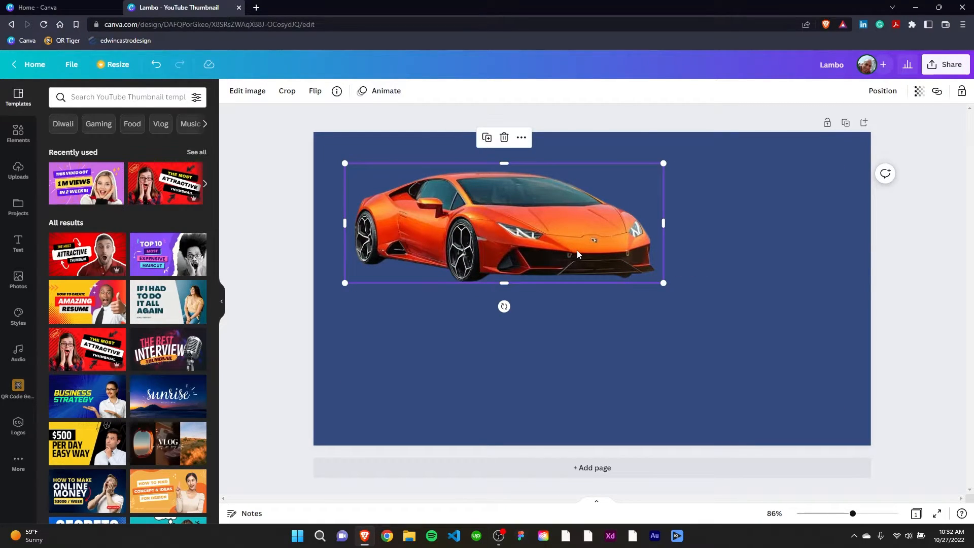
click(718, 260)
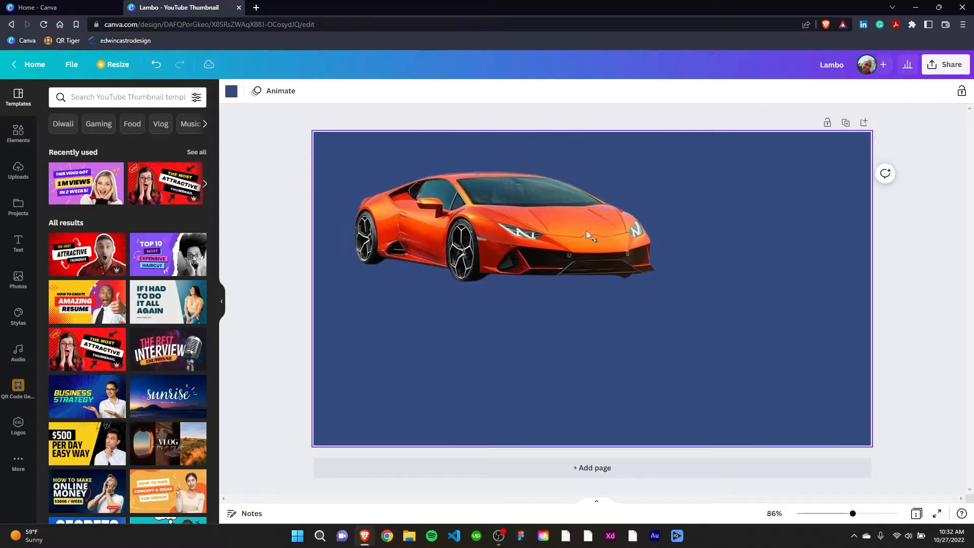
Apply the Page Lift shadow to the orange Lambo image after trying the Drop and Backdrop styles
click(516, 209)
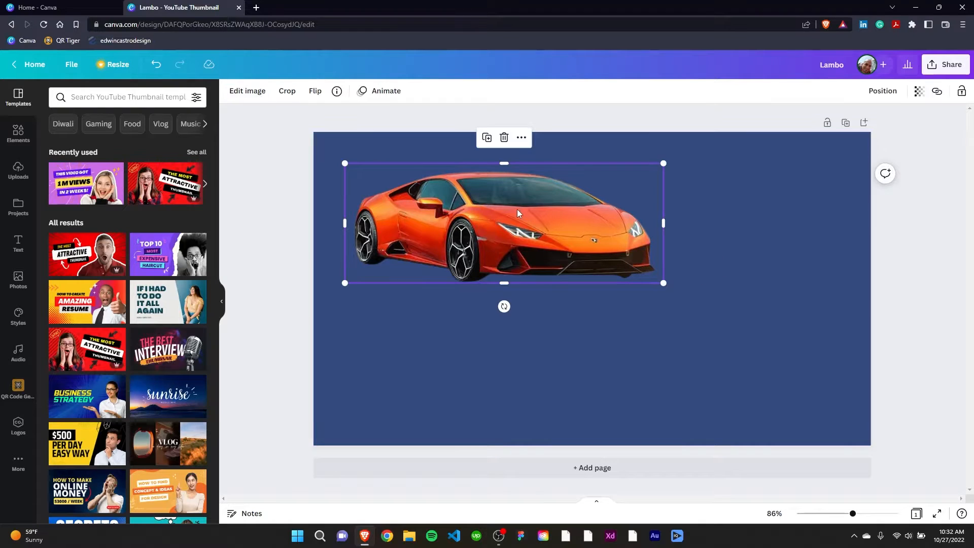
click(245, 97)
scroll(152, 300, down, 5)
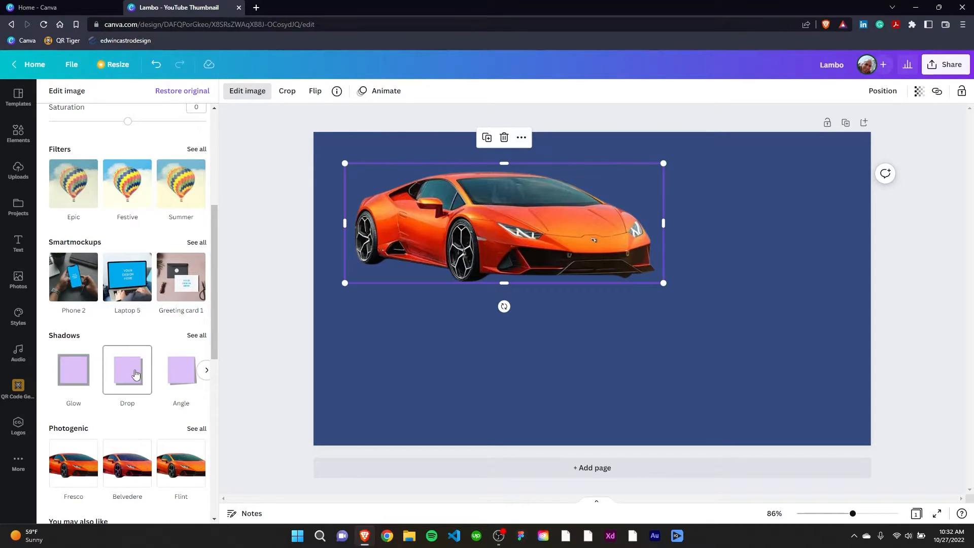
click(136, 374)
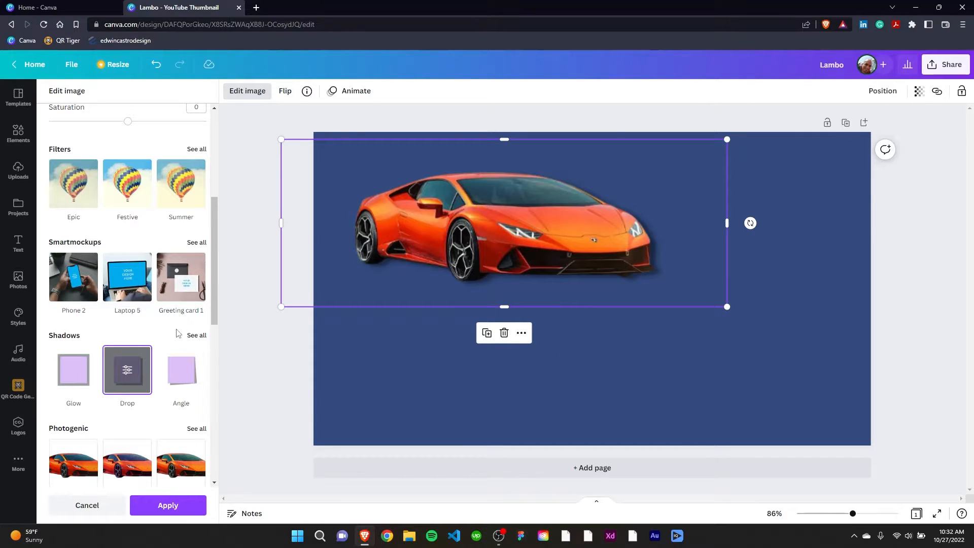
click(196, 335)
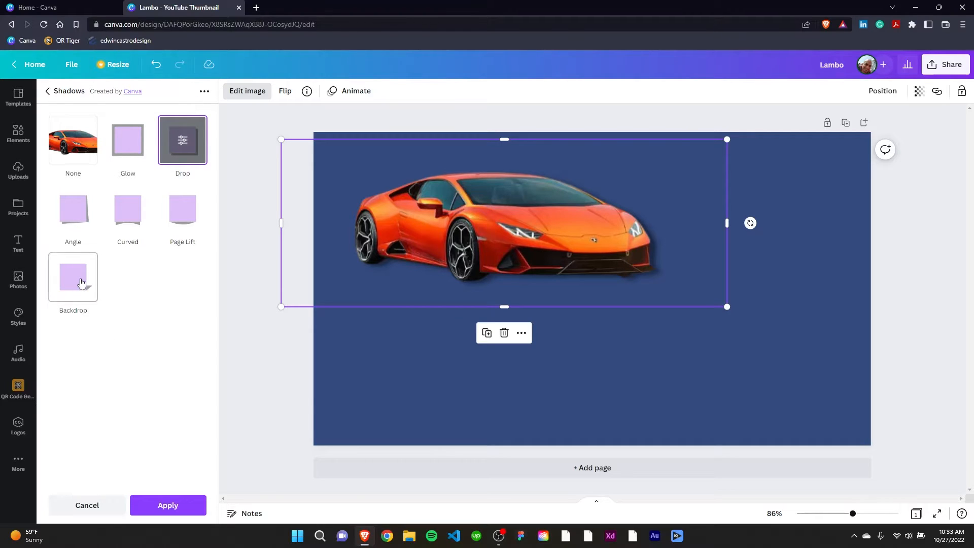
click(73, 140)
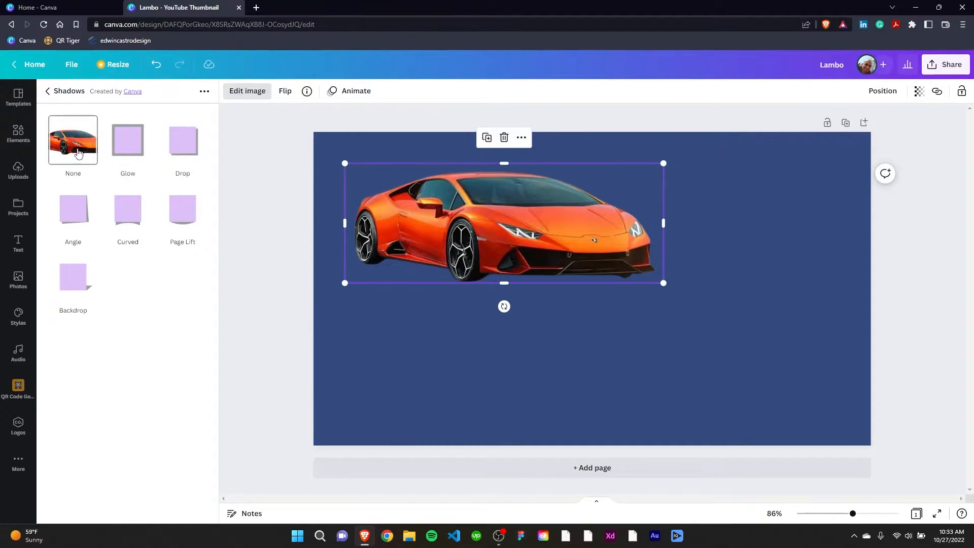
click(77, 276)
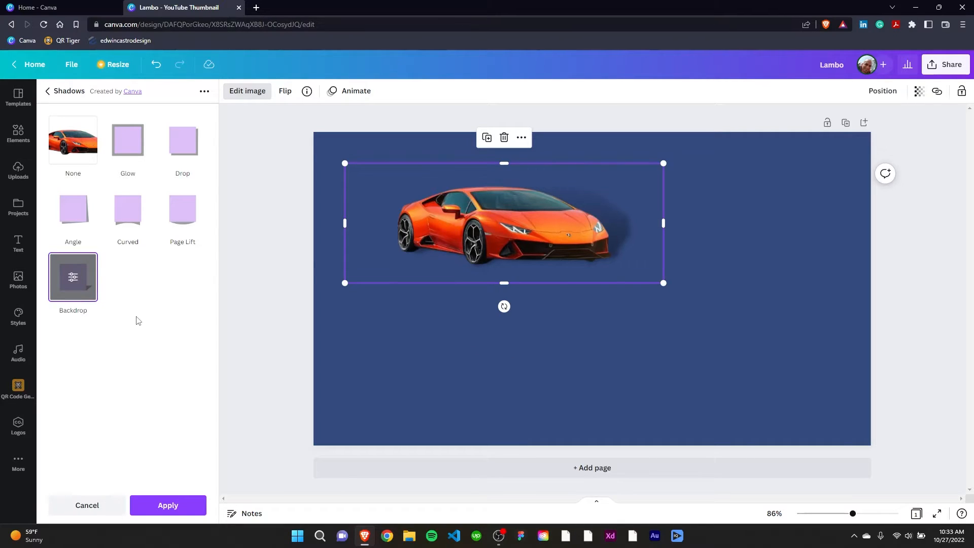
click(181, 211)
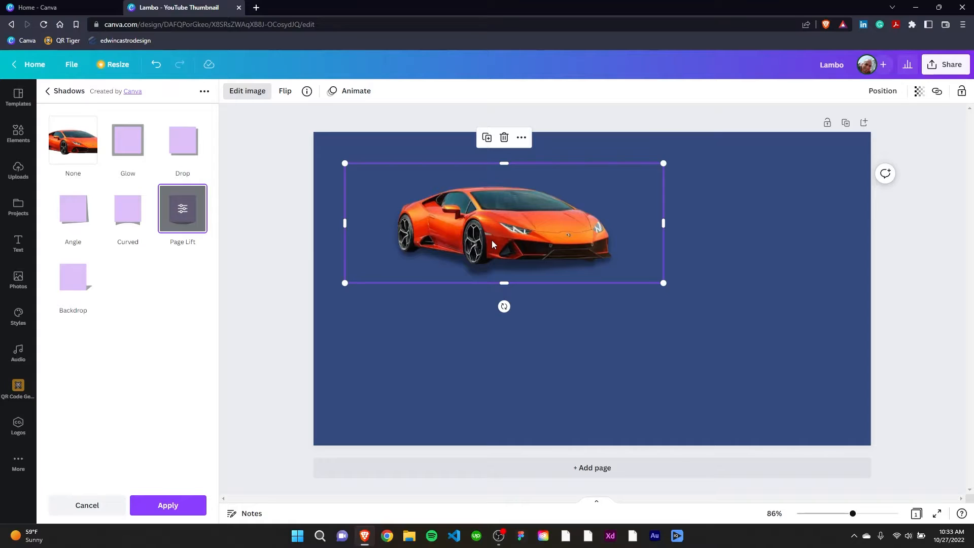
mouse_move(490, 243)
mouse_down()
mouse_move(473, 244)
mouse_move(490, 252)
mouse_up()
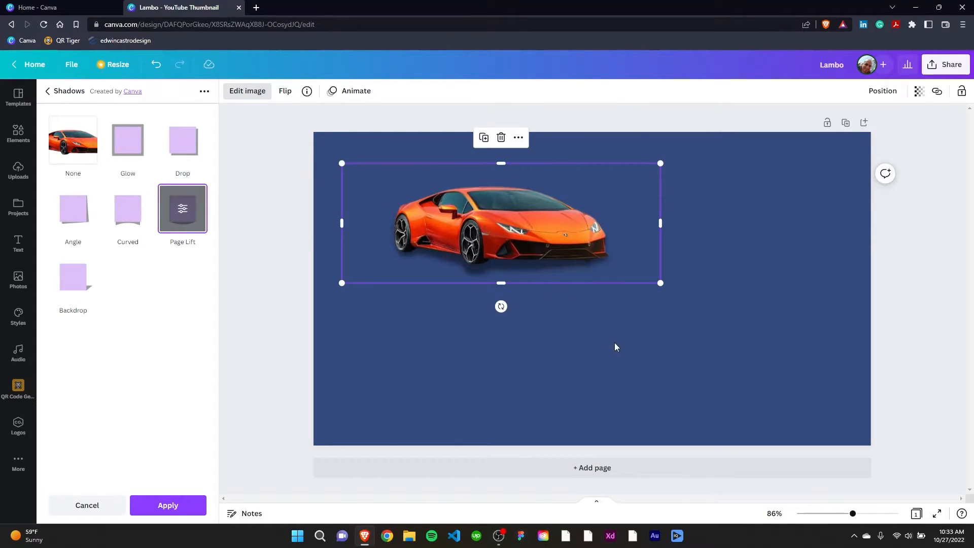
click(615, 356)
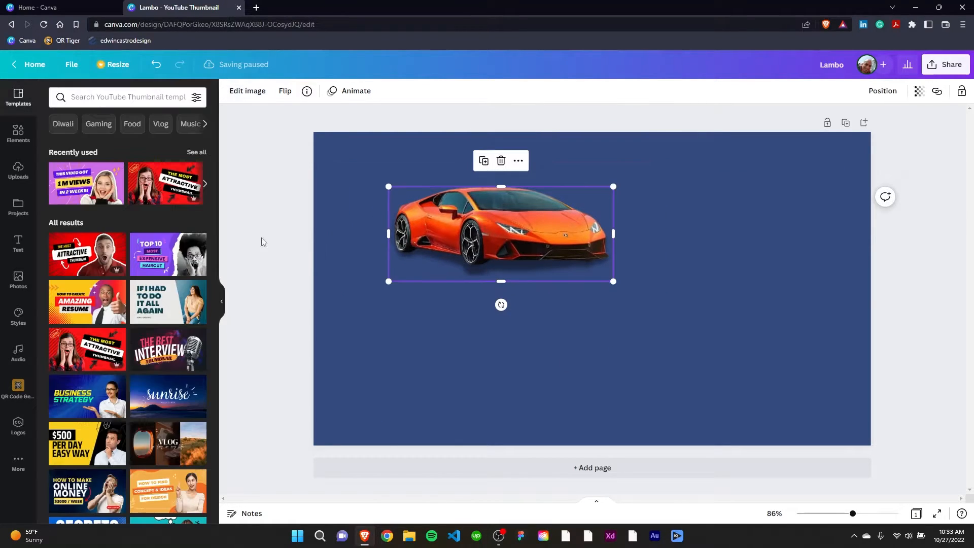
Move the shadowed orange Lambo closer to the upper-left corner of the page and deselect it
click(528, 301)
click(529, 243)
click(658, 327)
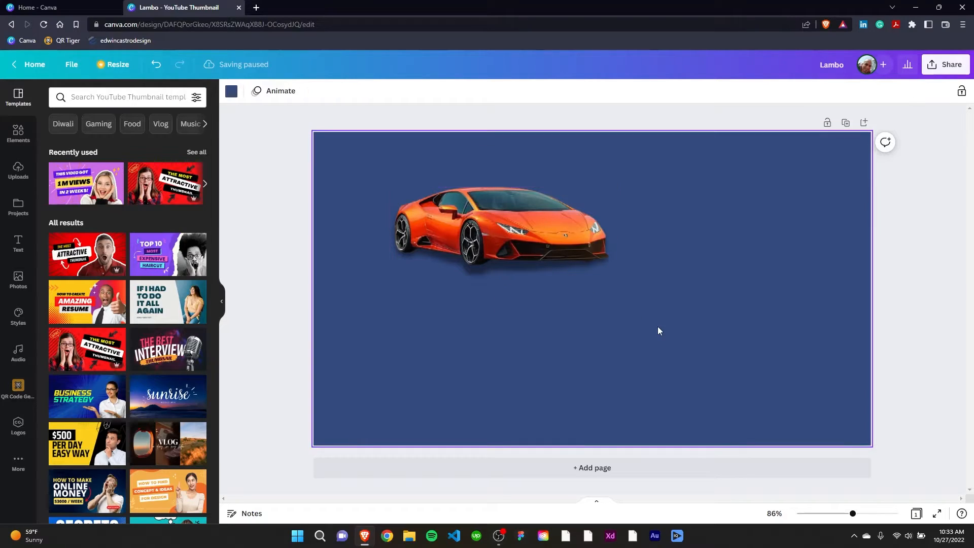
drag(541, 249, 498, 226)
click(649, 260)
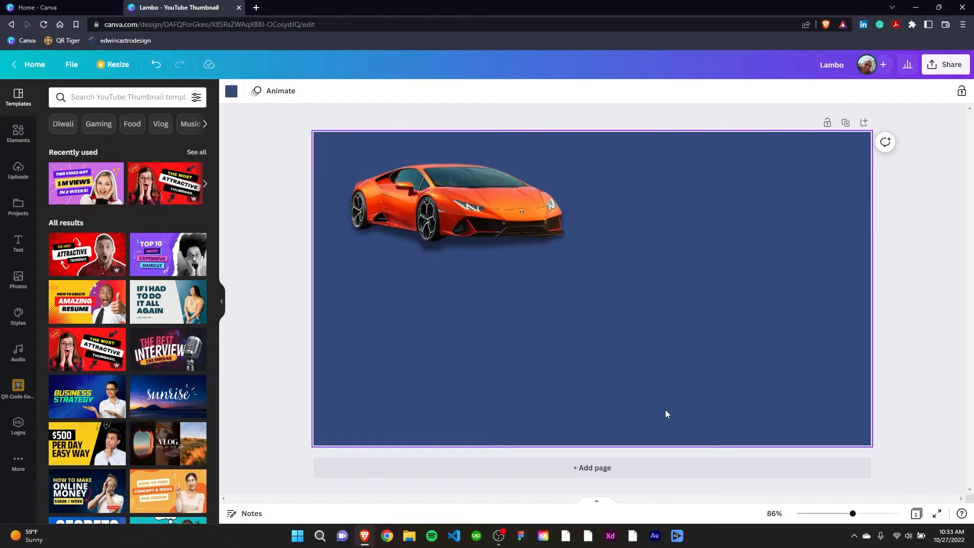
Add the uploaded green and black Lambo photos, move the black one to the lower-right area of the page, and delete the green one
click(19, 171)
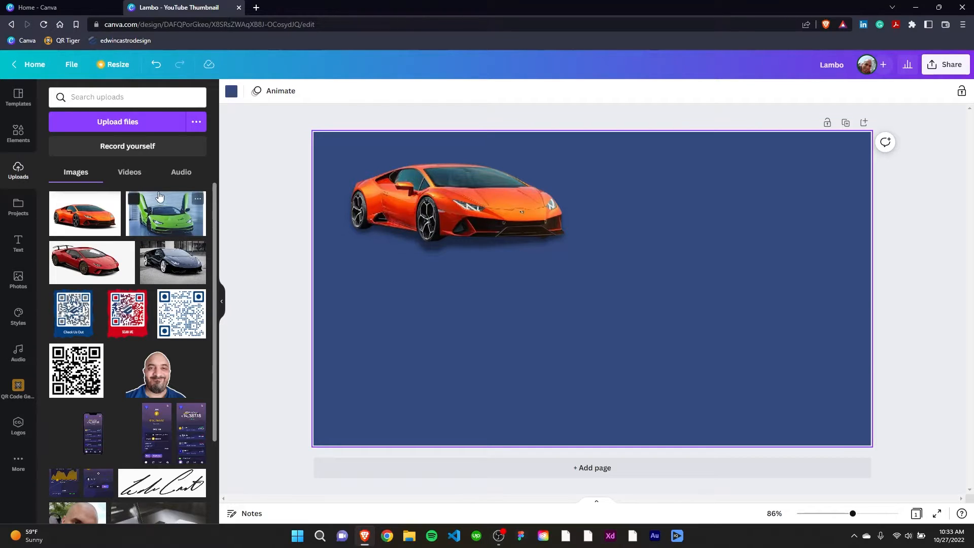
click(167, 218)
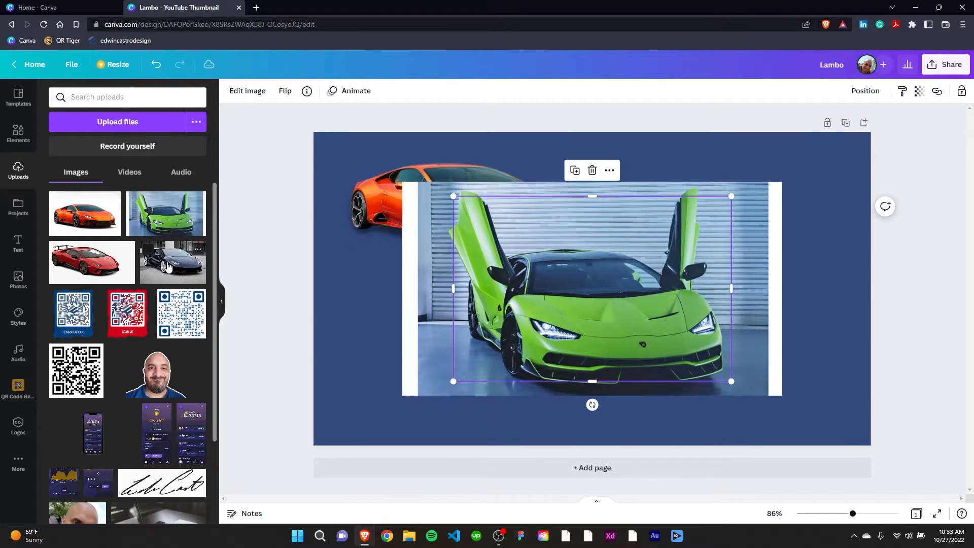
click(173, 263)
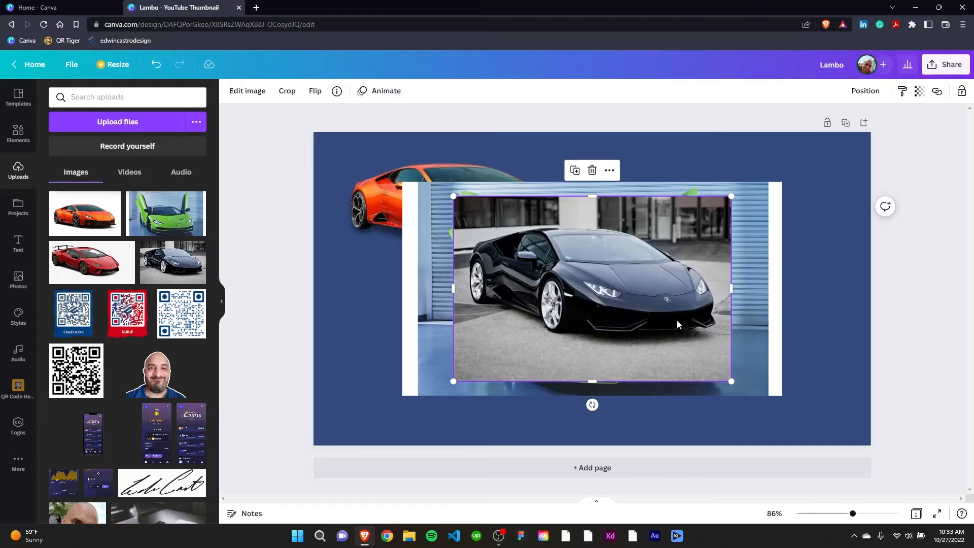
drag(626, 330, 682, 356)
click(684, 241)
click(593, 156)
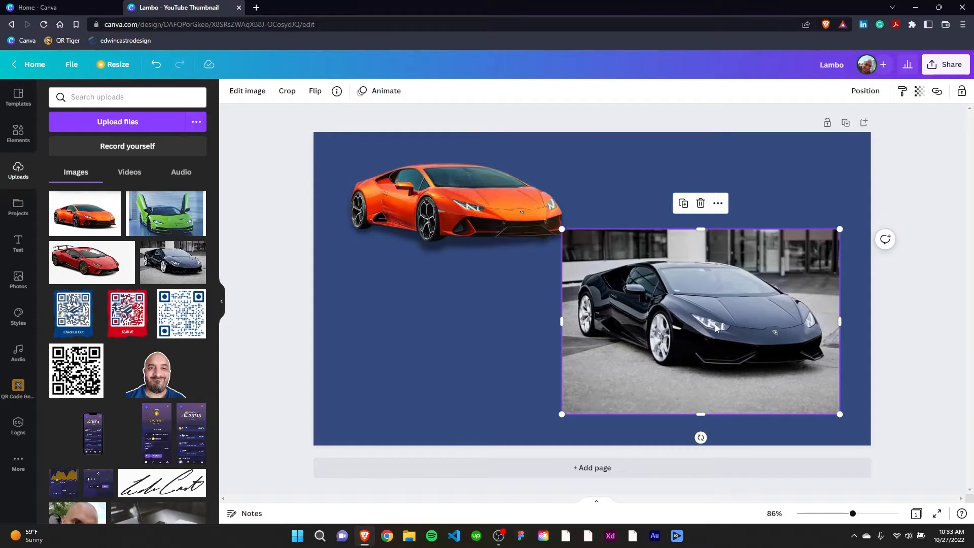
Remove the street background from the black Lambo image with Background Remover
click(240, 95)
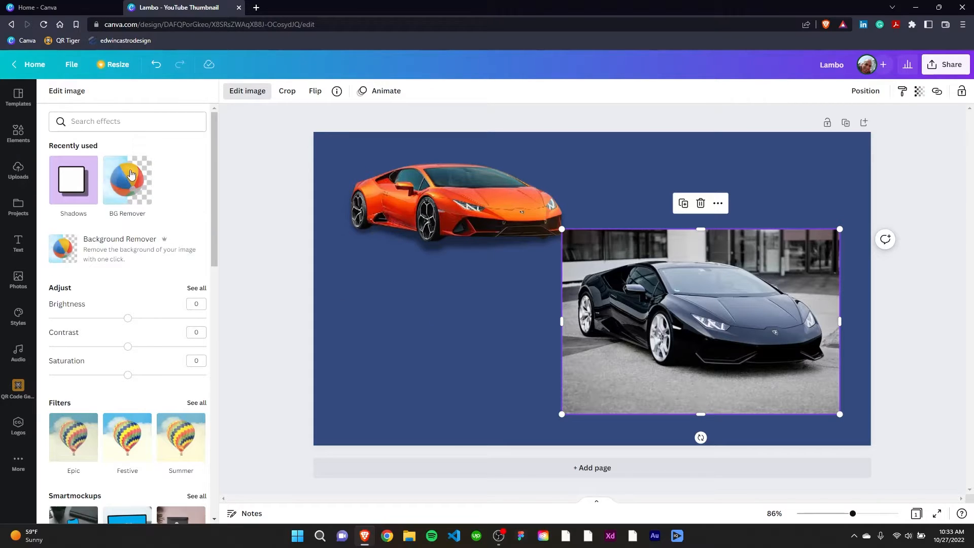
click(102, 251)
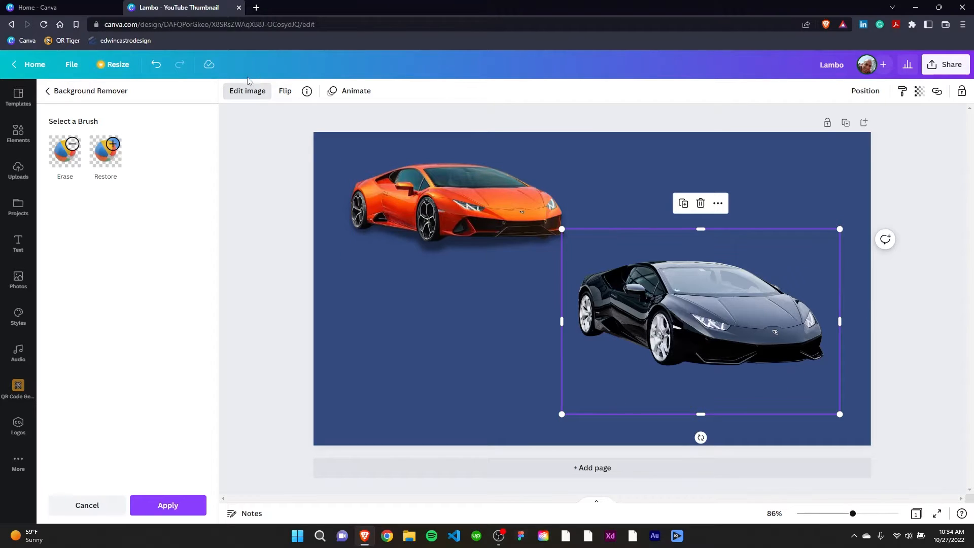
click(168, 515)
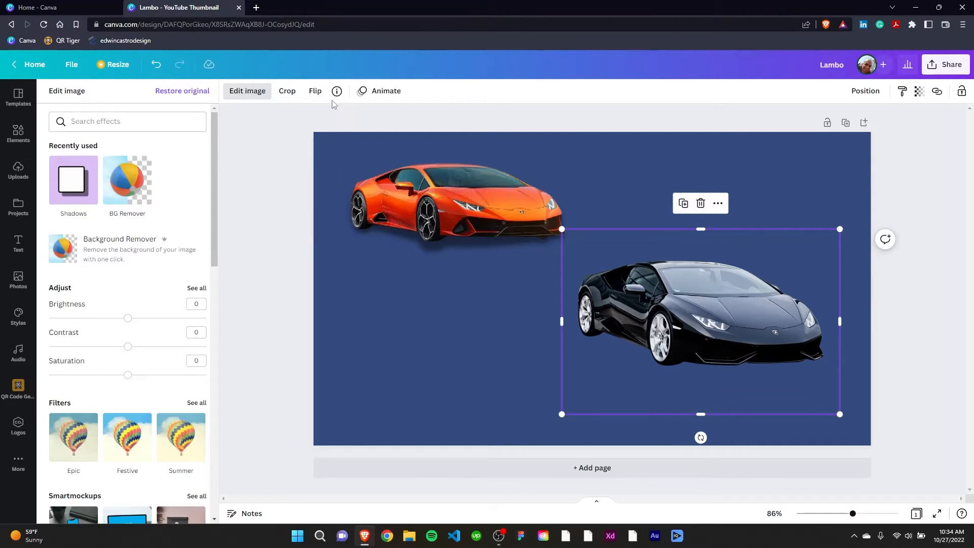
Crop the black Lambo image closely around the car
click(288, 94)
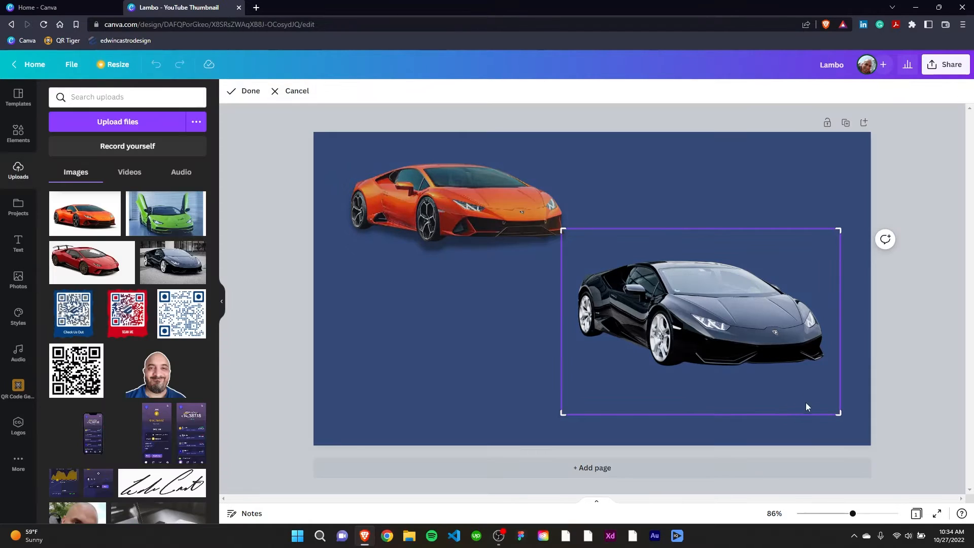
drag(834, 414, 834, 373)
drag(562, 374, 572, 372)
drag(833, 225, 831, 253)
click(245, 91)
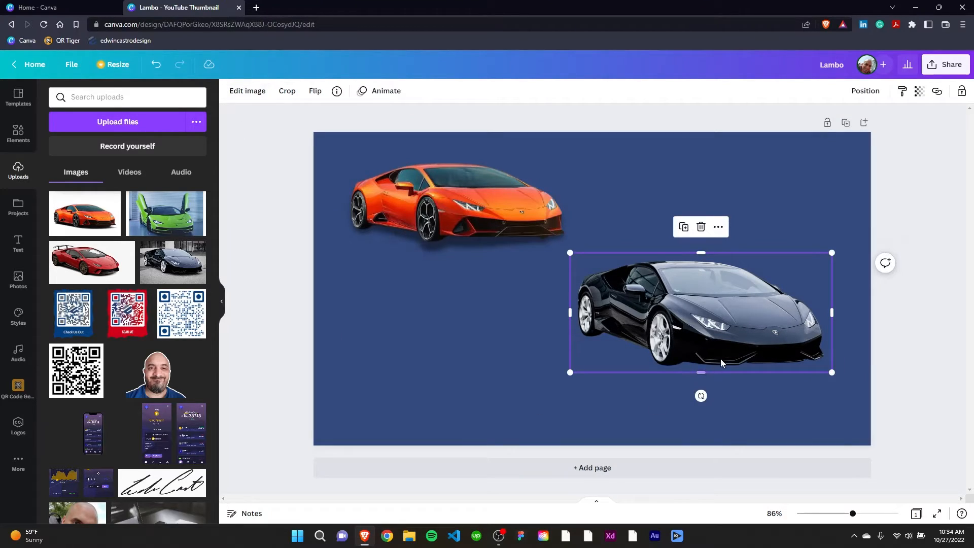
click(286, 92)
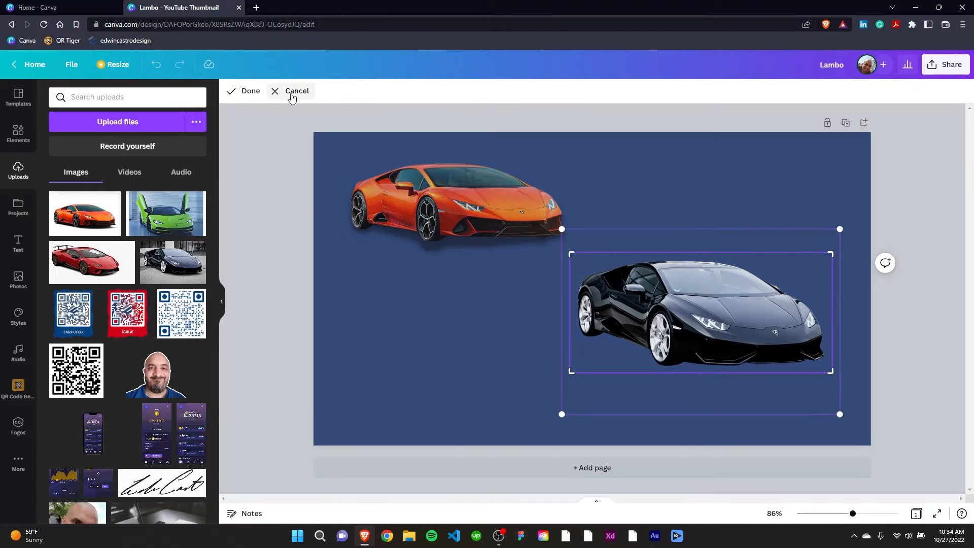
click(290, 96)
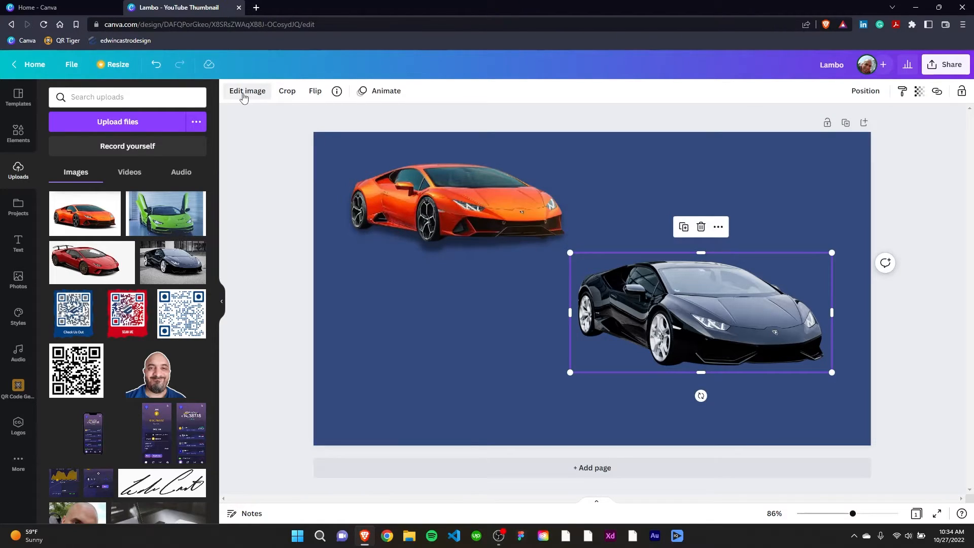
Apply the Glow shadow to the black Lambo after trying the other styles, and move it closer to the page's lower-right corner
click(245, 95)
click(127, 184)
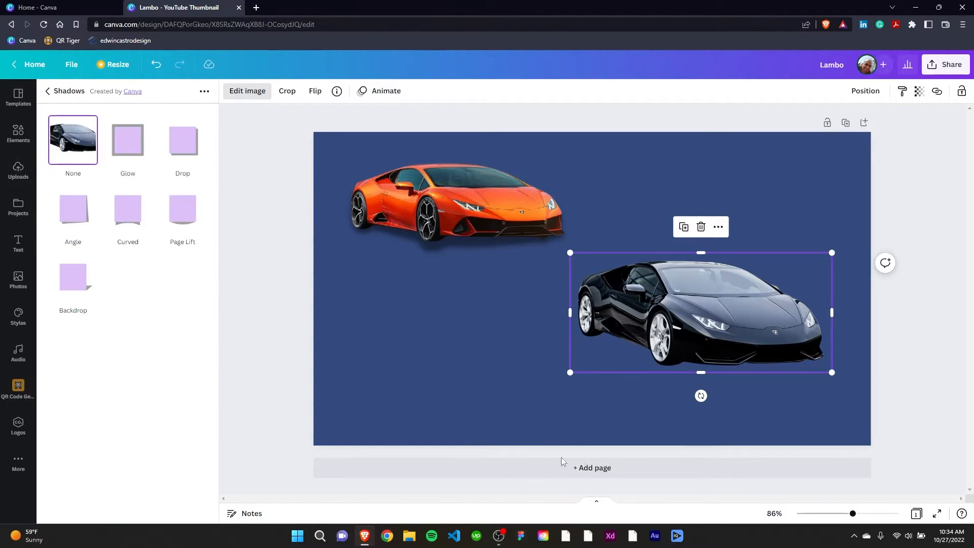
click(69, 279)
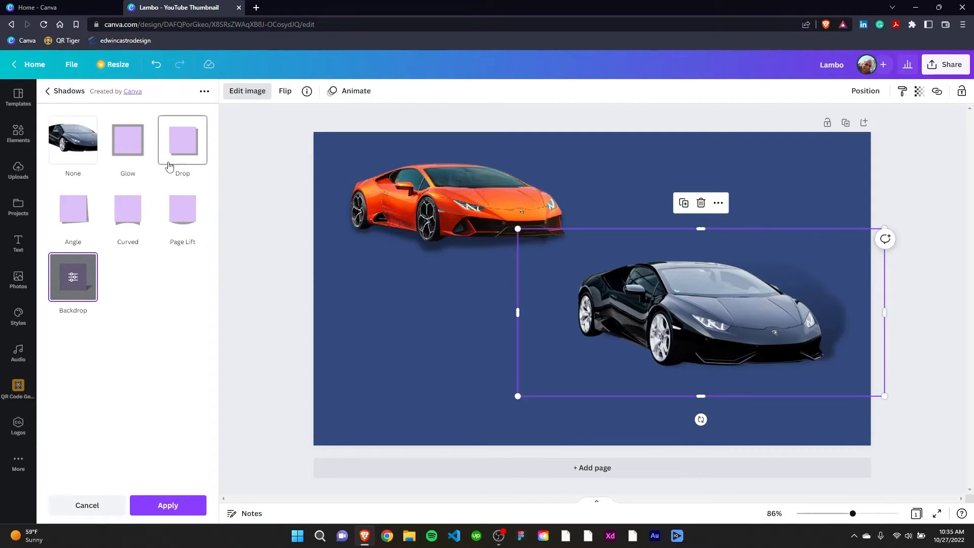
click(85, 213)
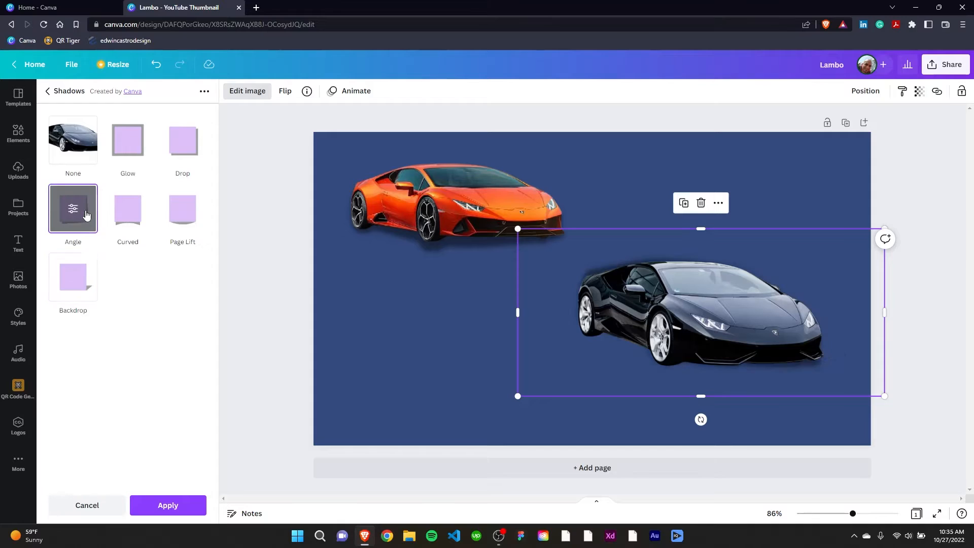
click(122, 217)
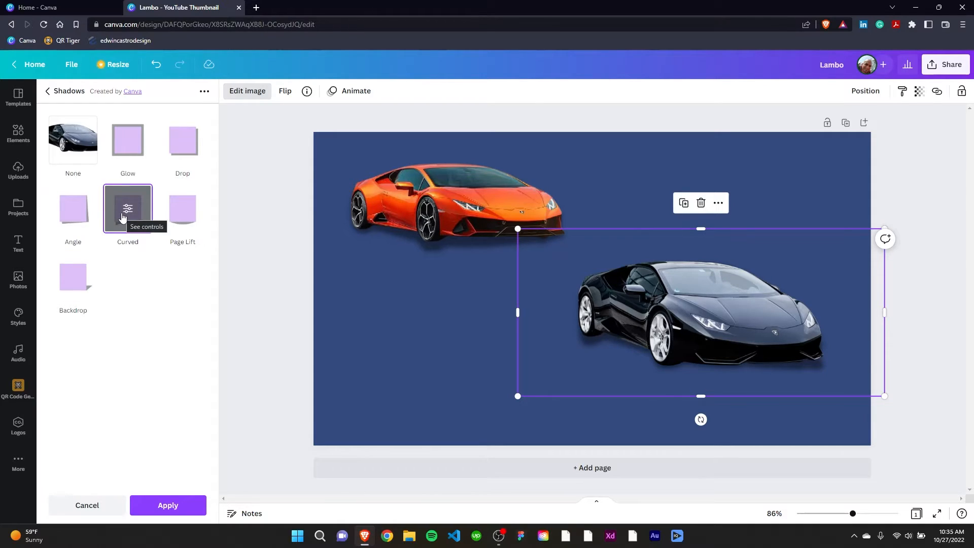
click(185, 214)
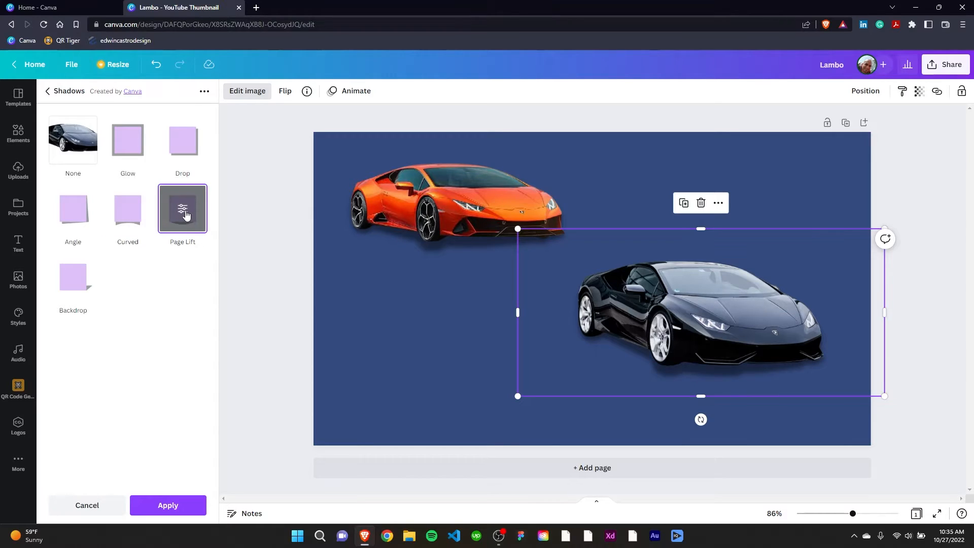
click(172, 147)
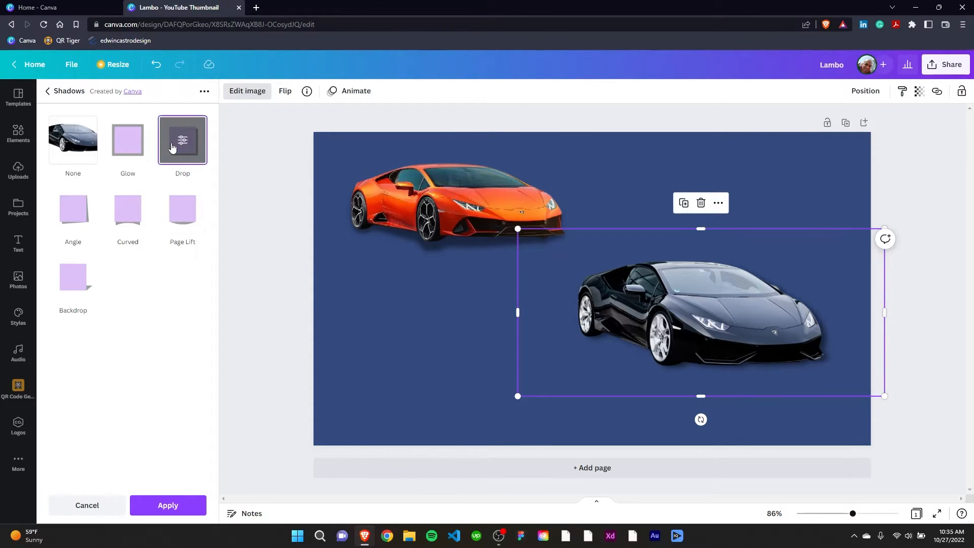
click(128, 141)
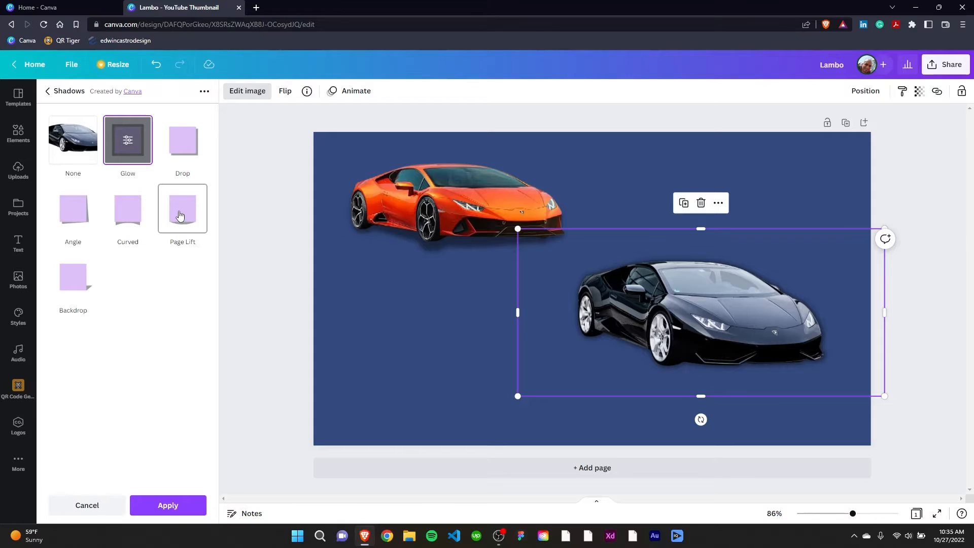
click(449, 335)
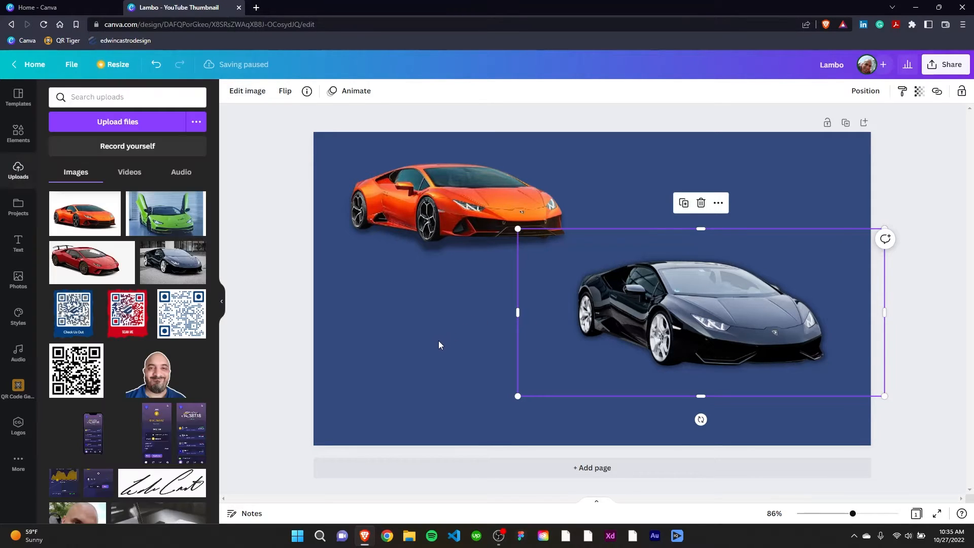
drag(745, 291, 754, 326)
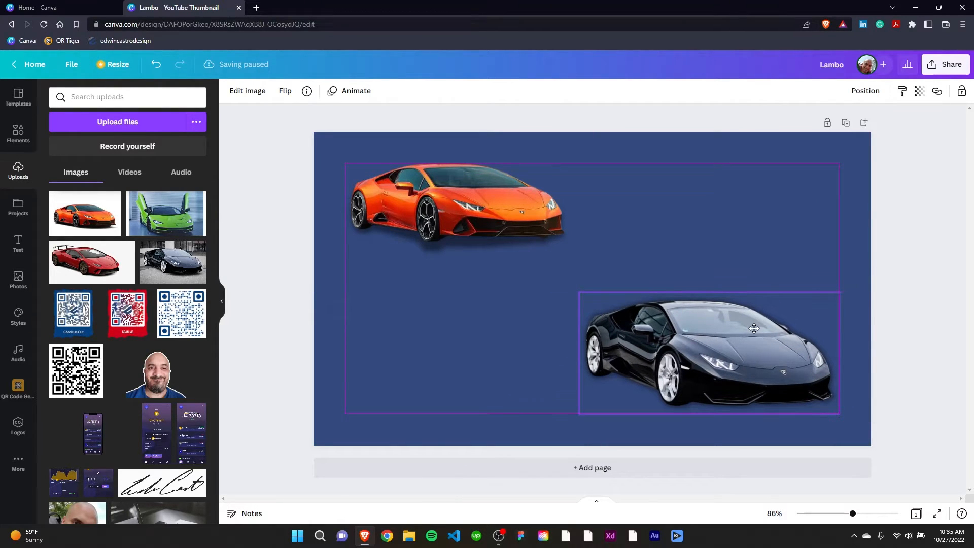
click(543, 242)
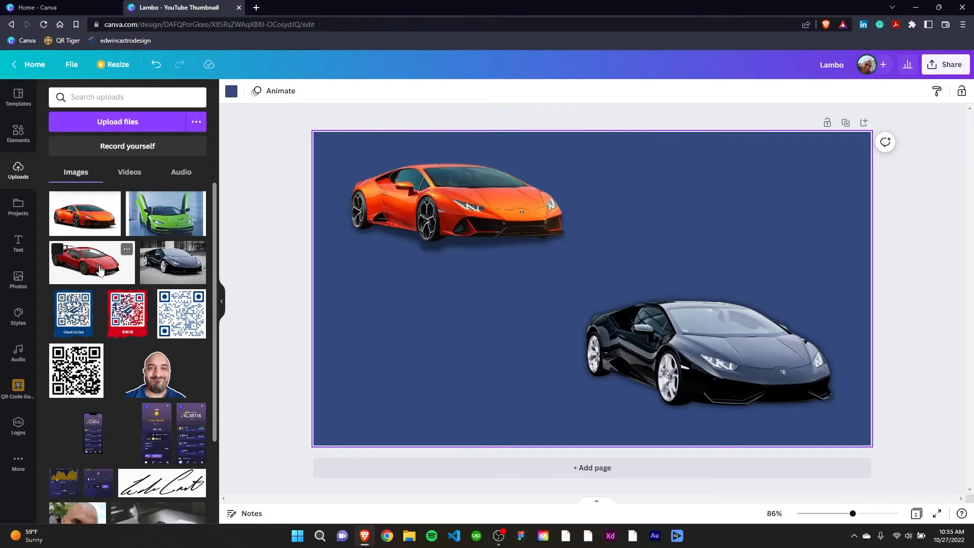
Add the uploaded green Lambo photo to the page and remove its background with Background Remover
click(166, 217)
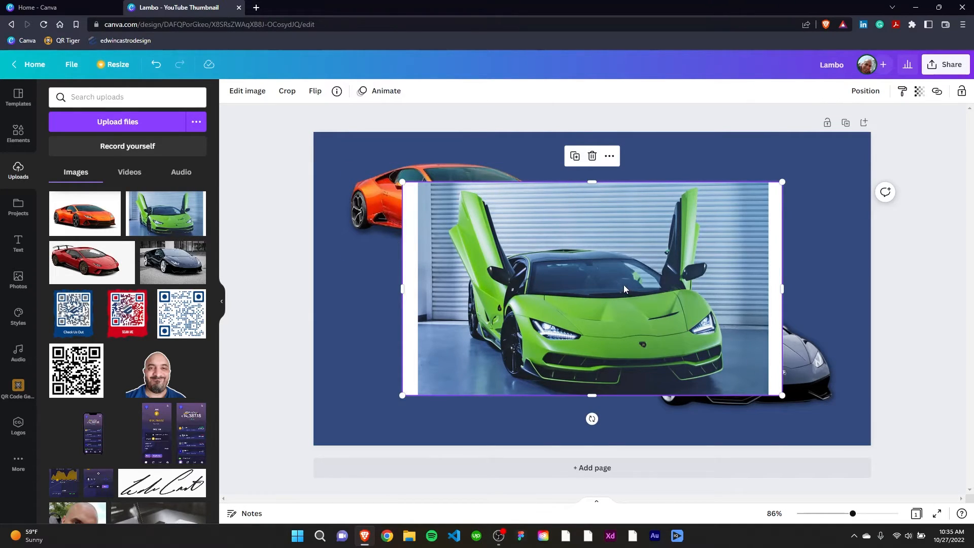
drag(623, 284, 566, 303)
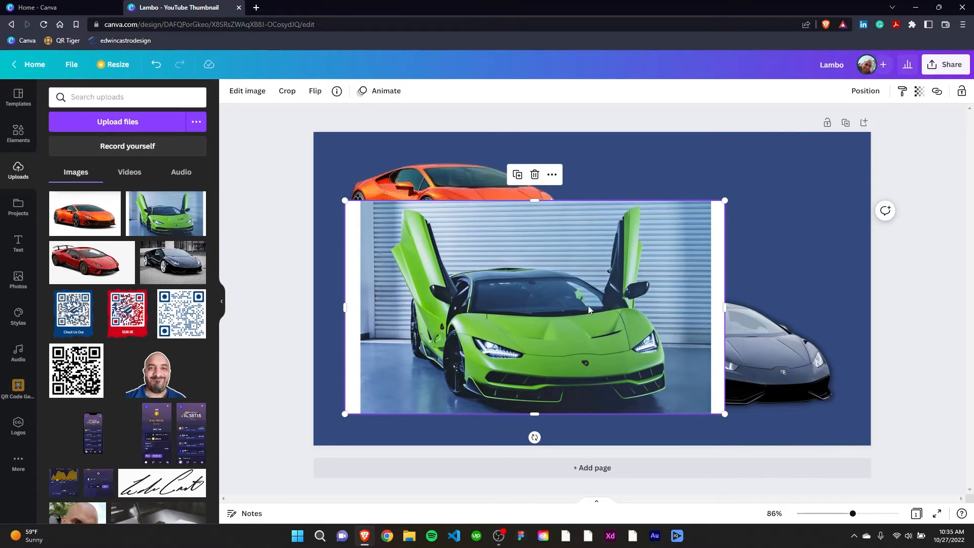
click(246, 93)
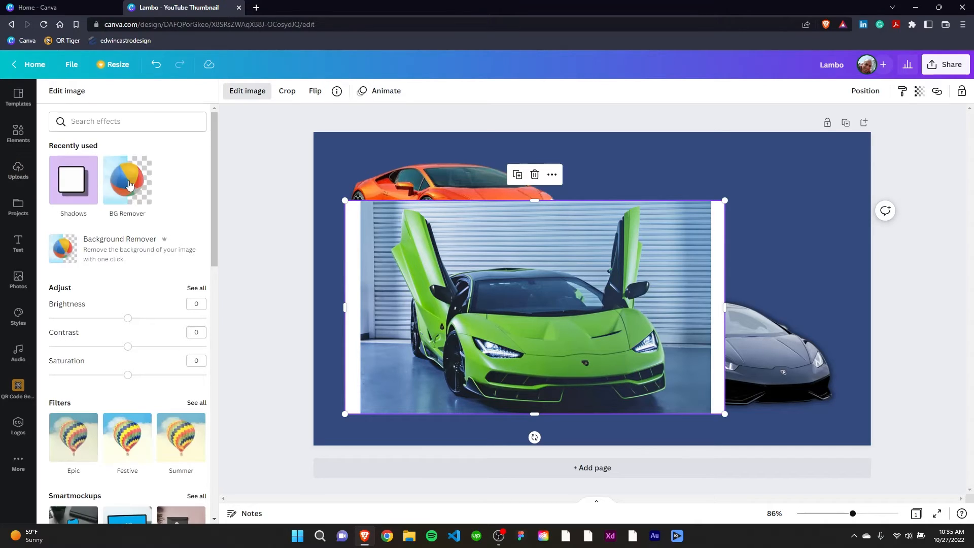
click(112, 259)
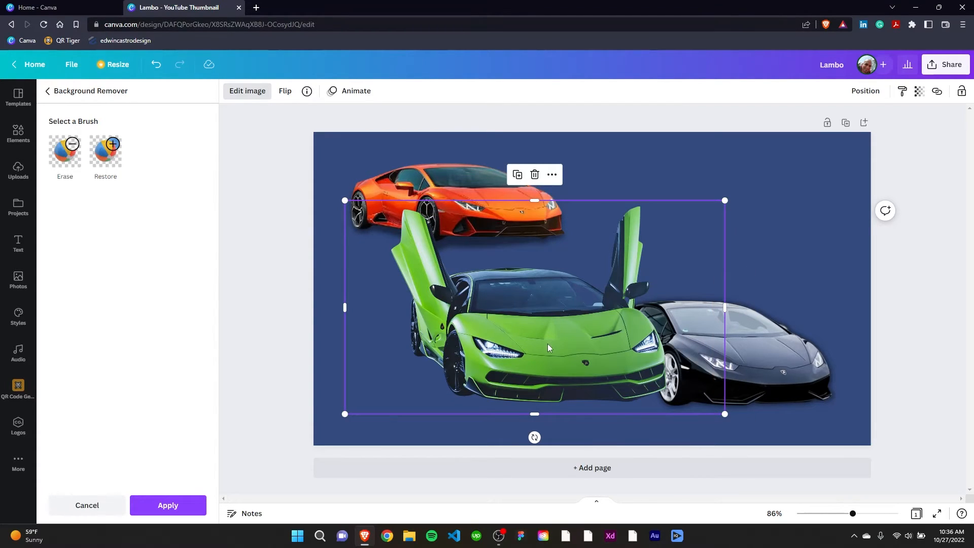
drag(549, 347, 530, 341)
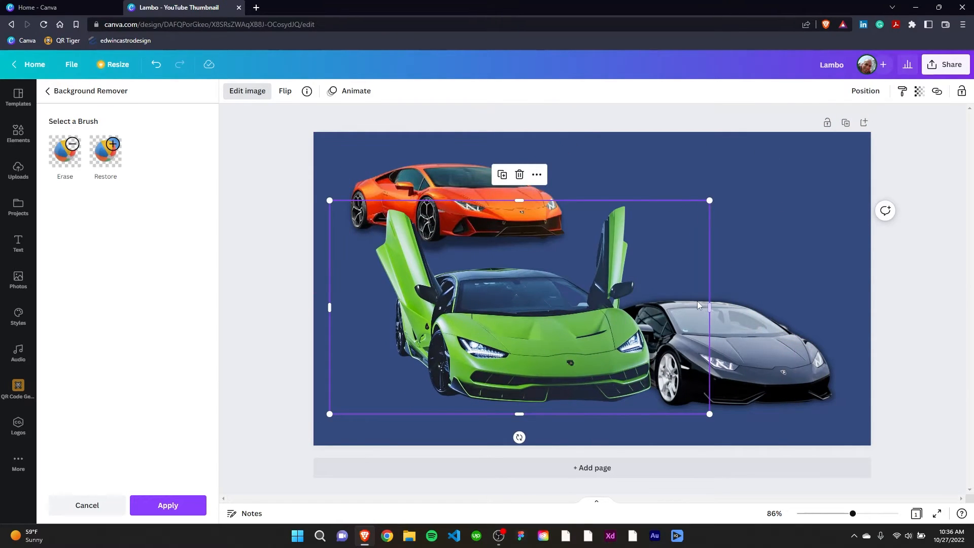
click(154, 504)
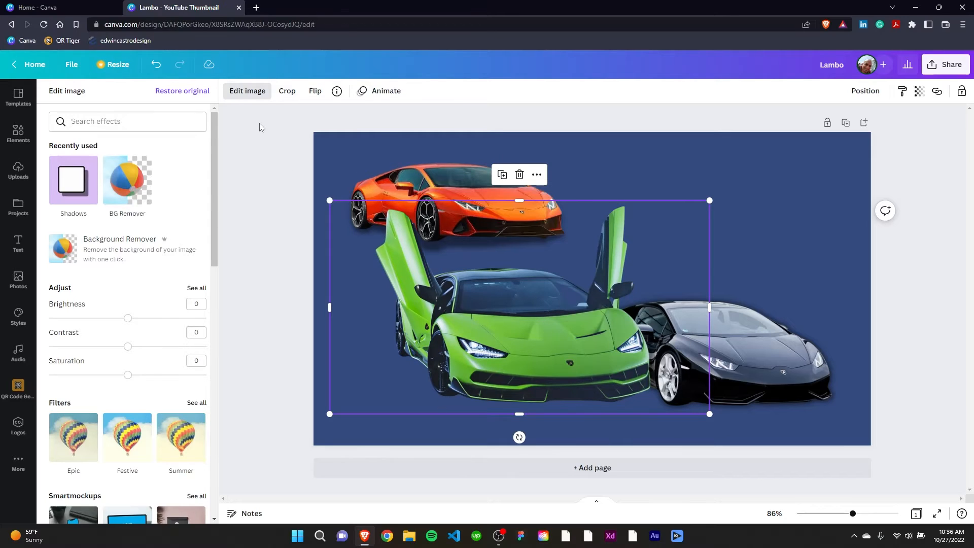
Crop the empty left and right sides off the green Lambo image
click(287, 91)
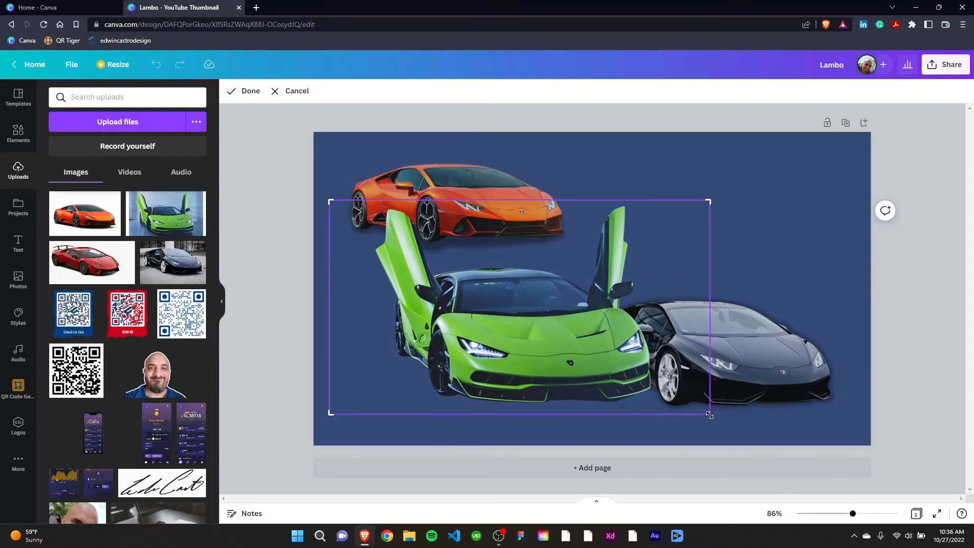
drag(710, 415, 664, 415)
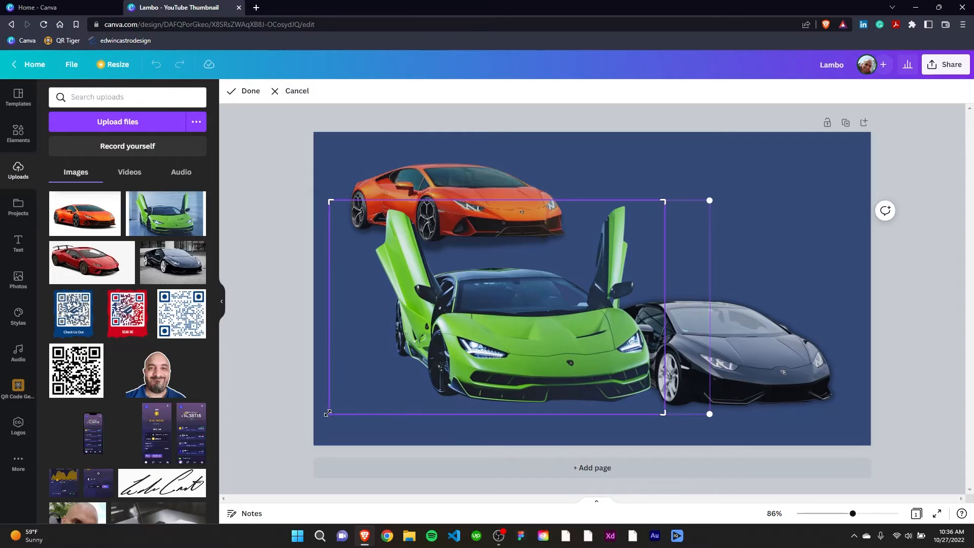
drag(328, 413, 370, 414)
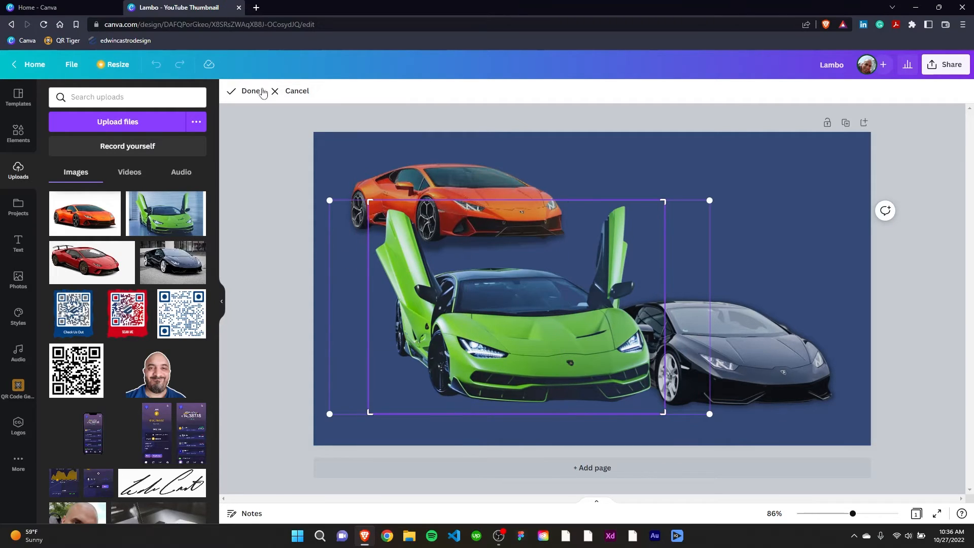
click(252, 91)
Shrink the green Lambo to about the orange car's width and place it beneath that car in the page's lower-left area
drag(540, 339, 683, 261)
drag(808, 332, 731, 277)
drag(646, 215, 477, 352)
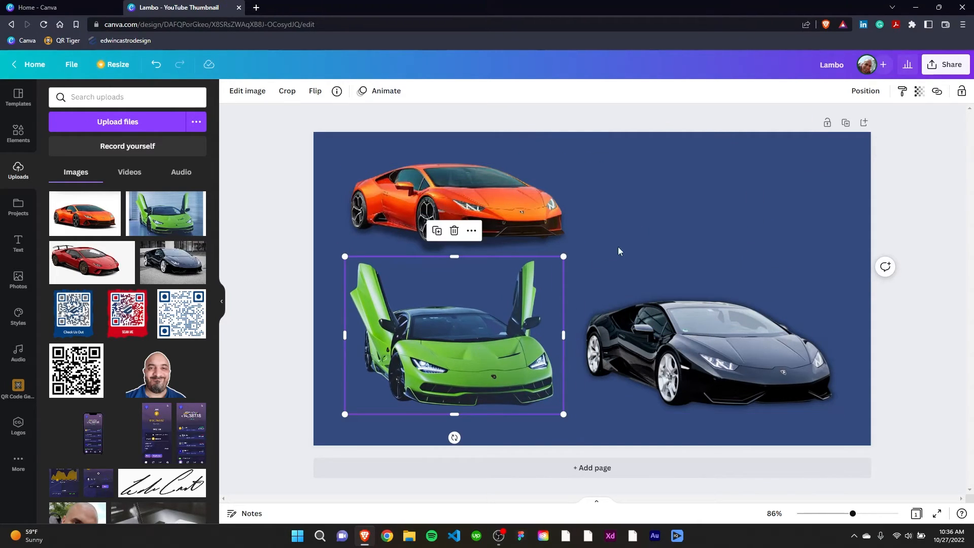
Apply the Page Lift shadow to the green Lambo image and reselect the image on the page
click(248, 92)
click(127, 436)
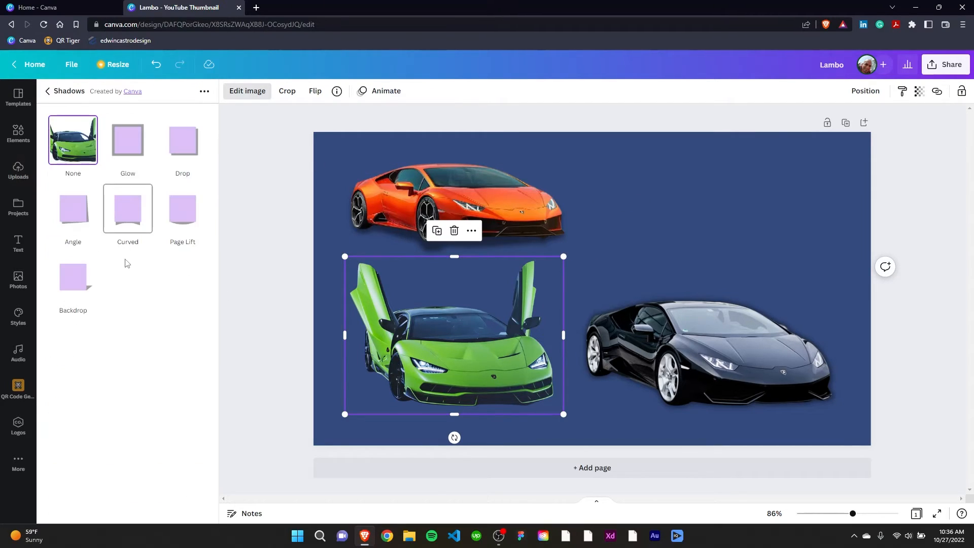
click(182, 209)
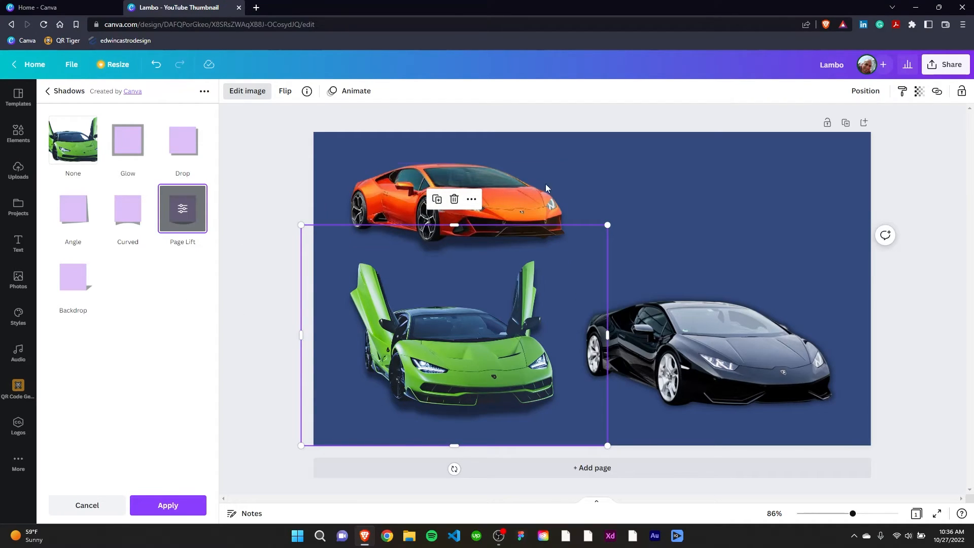
click(697, 203)
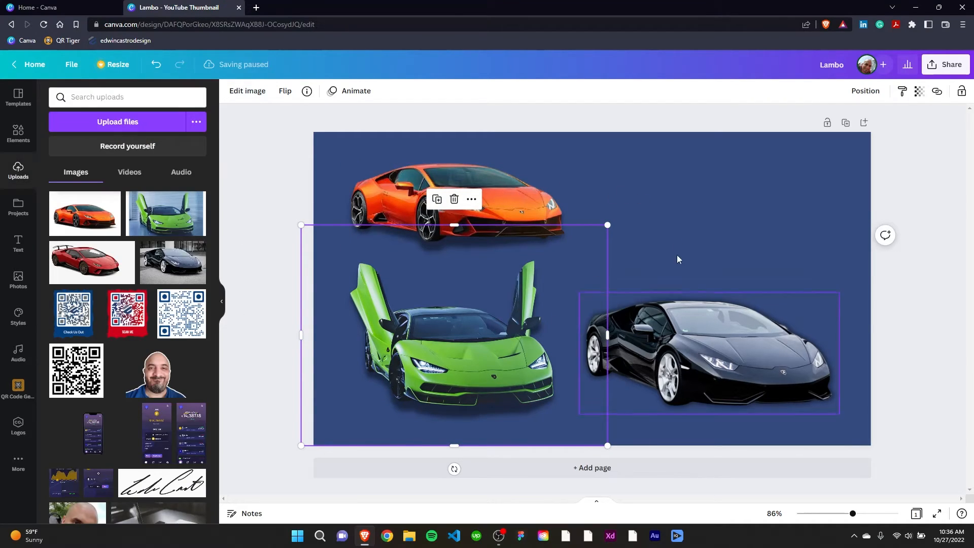
click(701, 200)
click(438, 375)
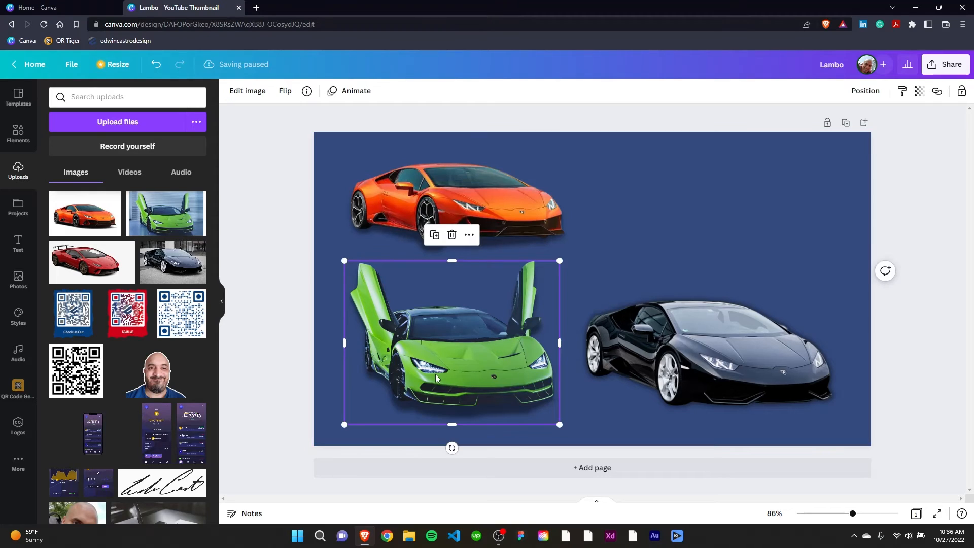
Add the uploaded red Lambo photo to the page, remove its background with Background Remover and move it toward the page's upper-right area
click(705, 228)
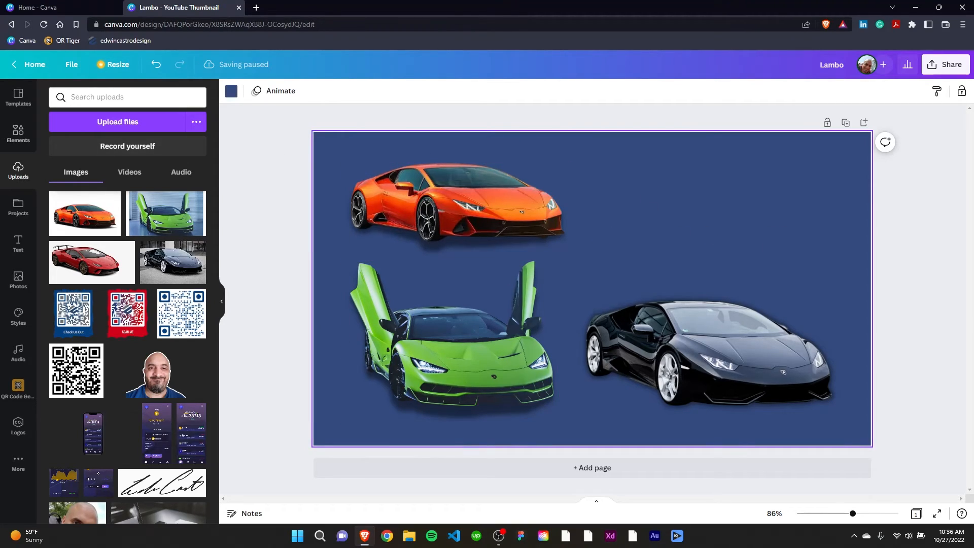
click(98, 266)
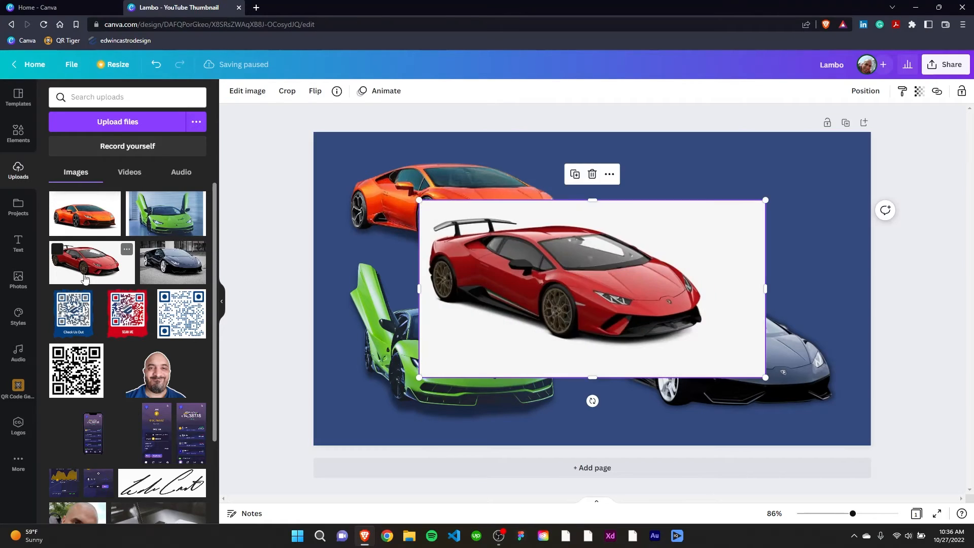
mouse_move(594, 273)
mouse_down()
mouse_move(621, 276)
mouse_move(579, 273)
mouse_move(592, 279)
mouse_up()
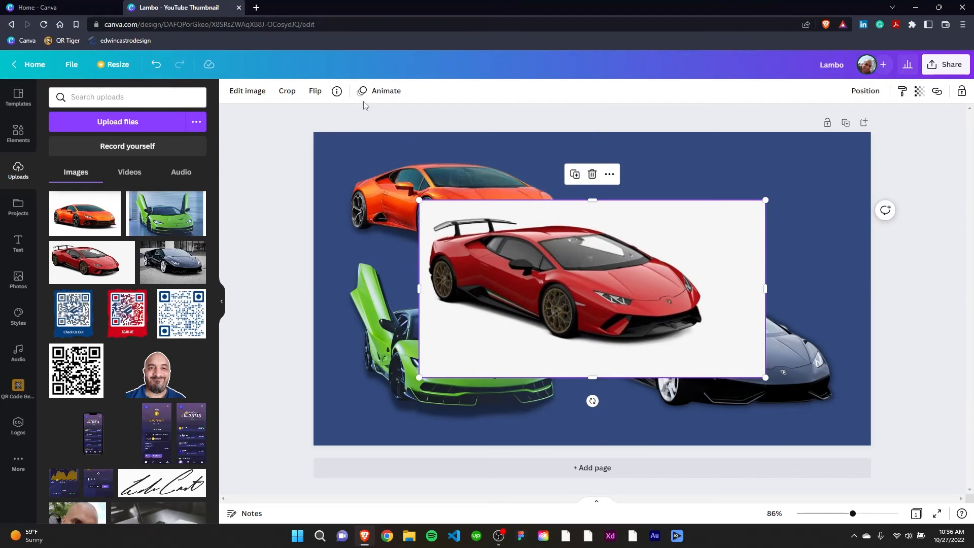
click(247, 91)
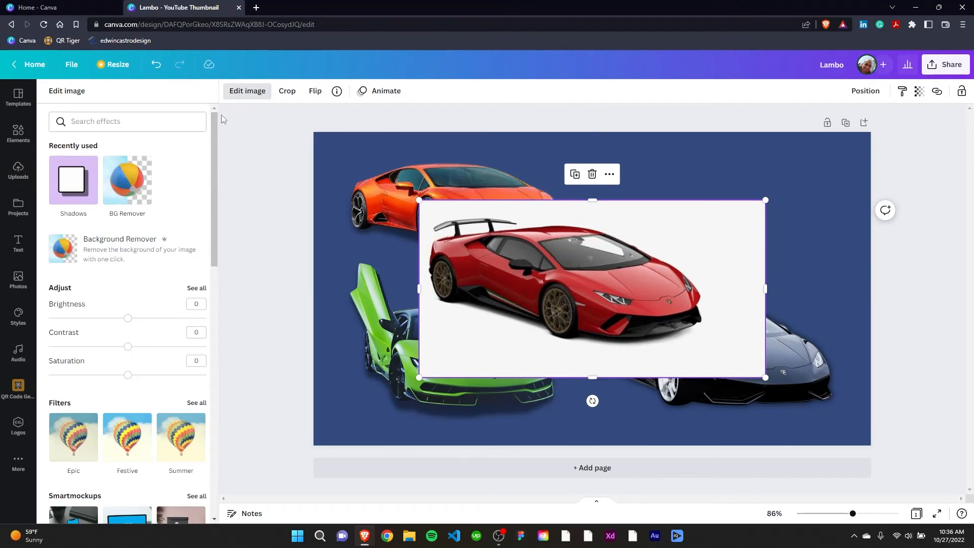
click(113, 254)
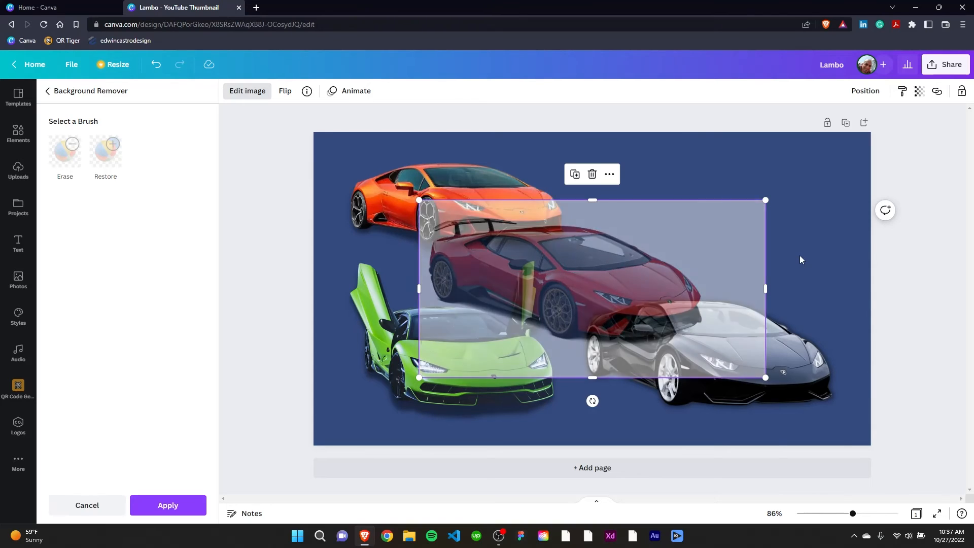
drag(644, 279, 733, 223)
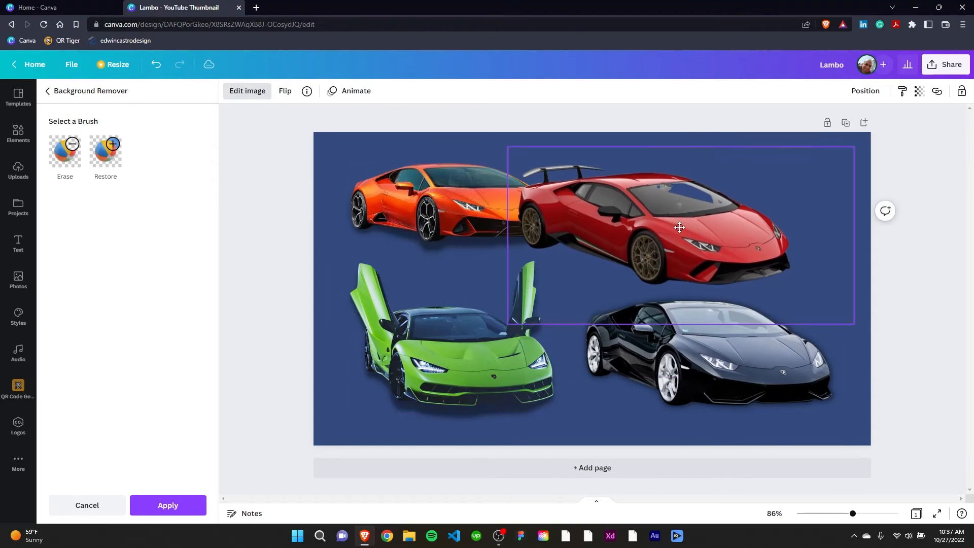
click(167, 506)
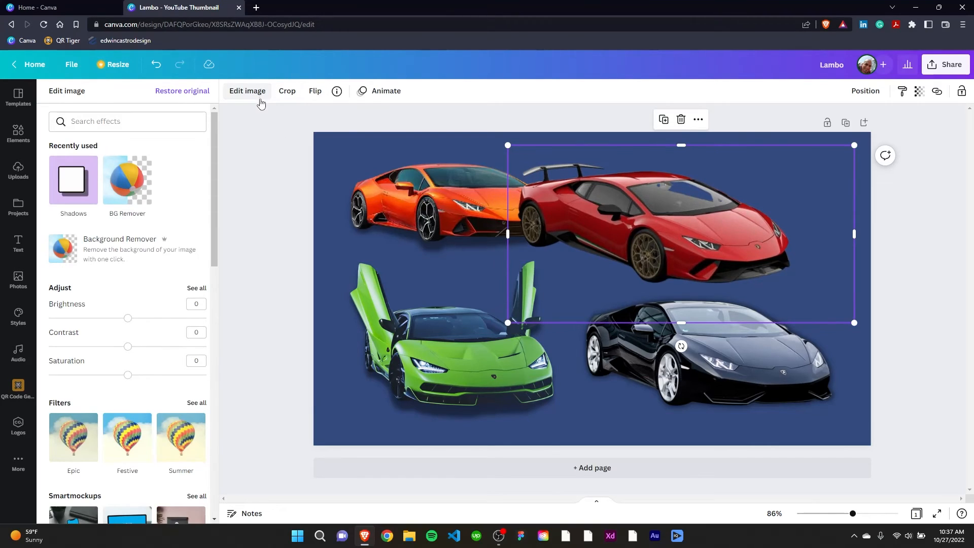
Crop the empty space off the red Lambo image on the right, below and above the car
click(288, 91)
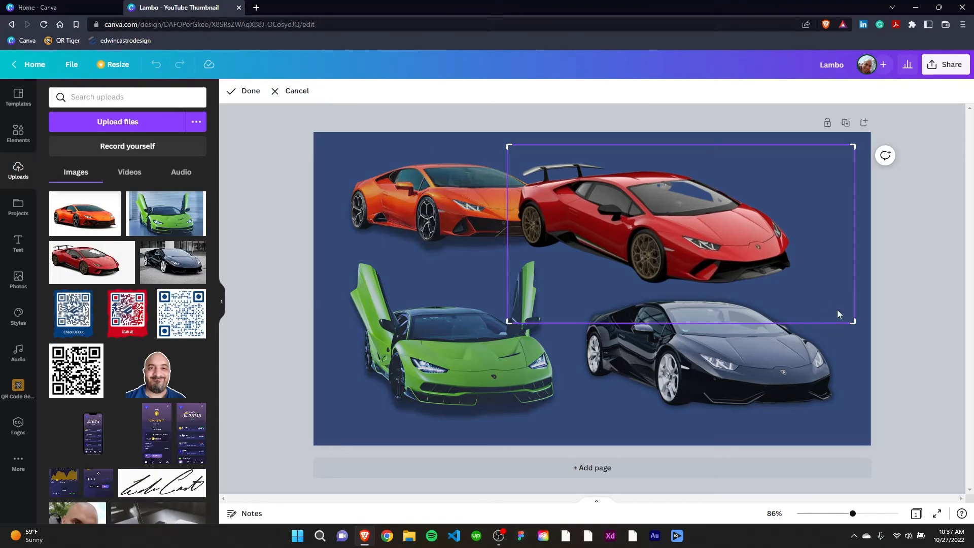
drag(851, 323, 800, 322)
drag(510, 322, 510, 292)
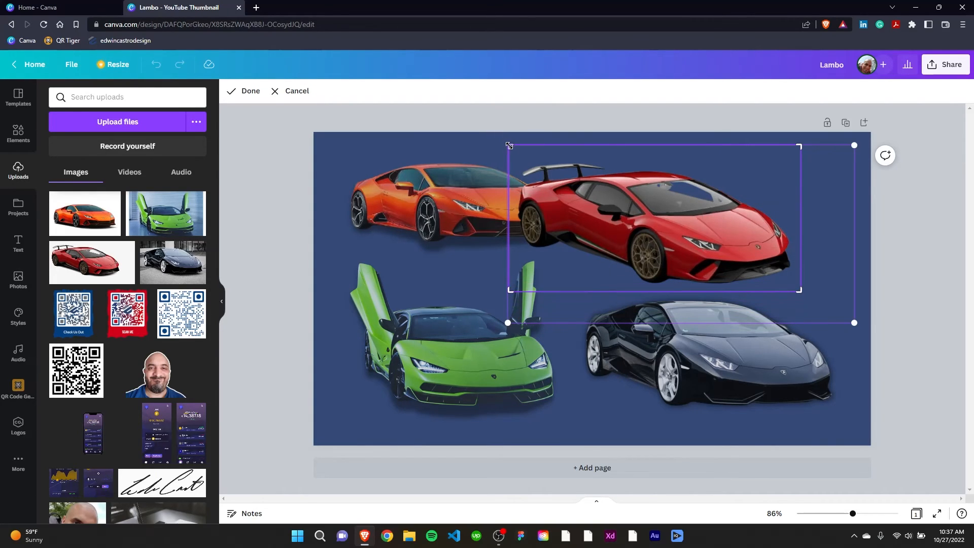
drag(509, 145, 509, 159)
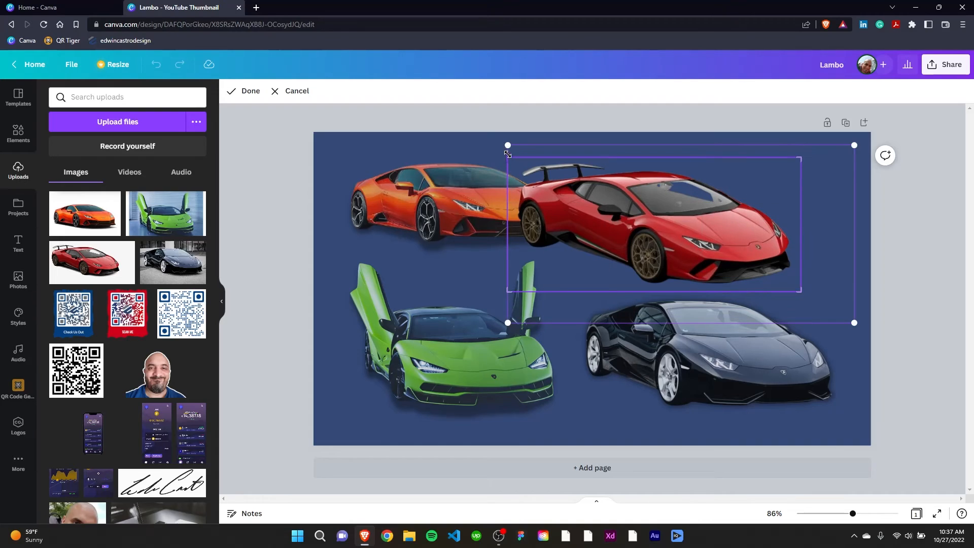
click(249, 91)
Shrink the red Lambo to about the black car's width and place it above that car, beside the orange one
drag(721, 254, 754, 250)
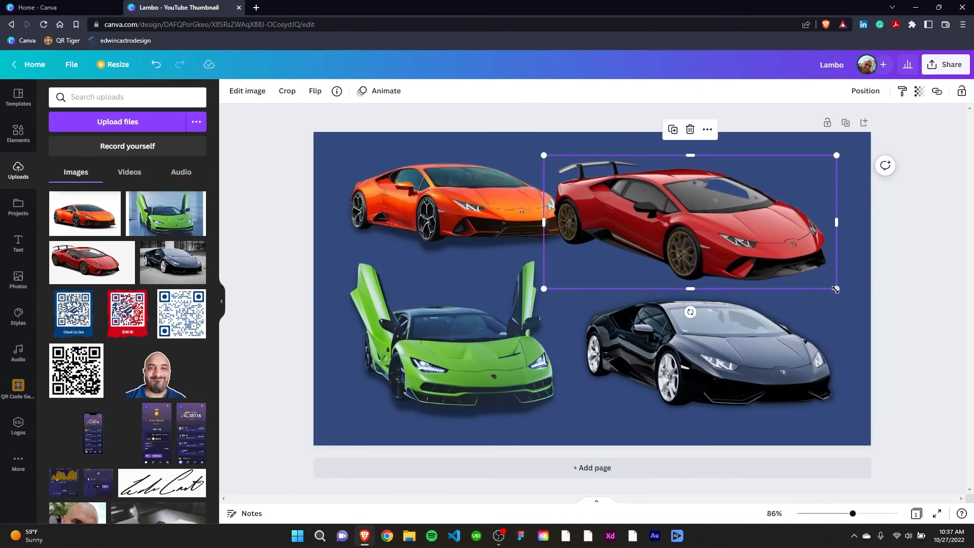
drag(835, 290, 778, 267)
drag(703, 226, 760, 226)
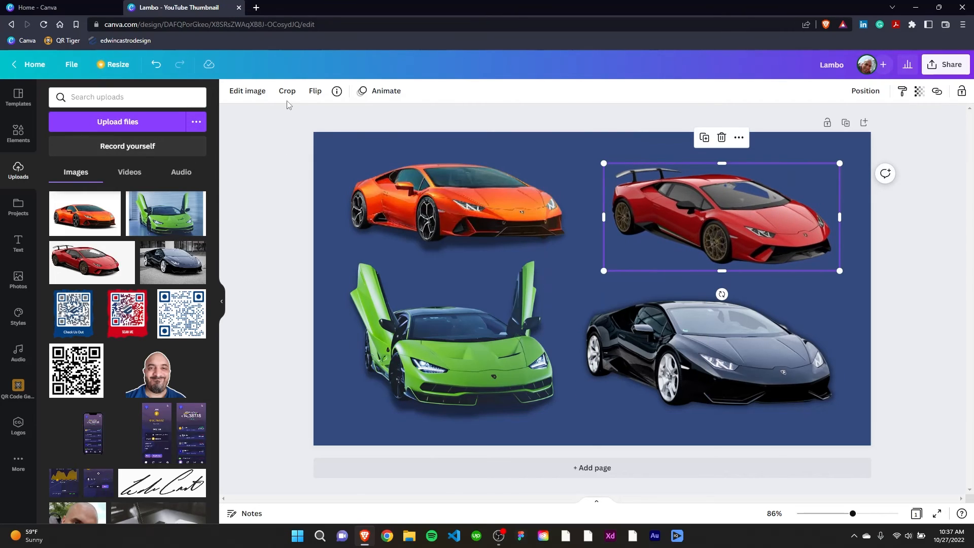
Apply the Drop shadow to the red Lambo image and deselect it
click(254, 96)
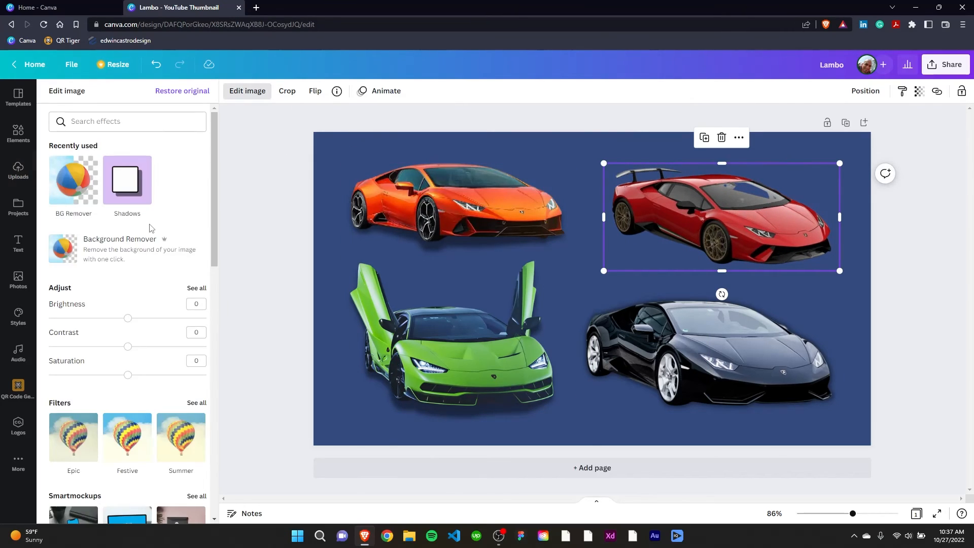
click(131, 189)
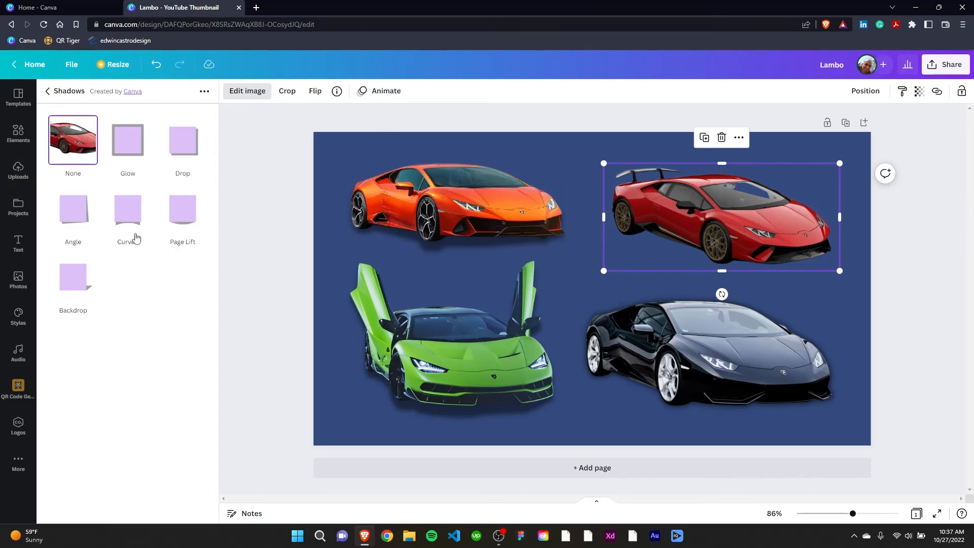
click(183, 144)
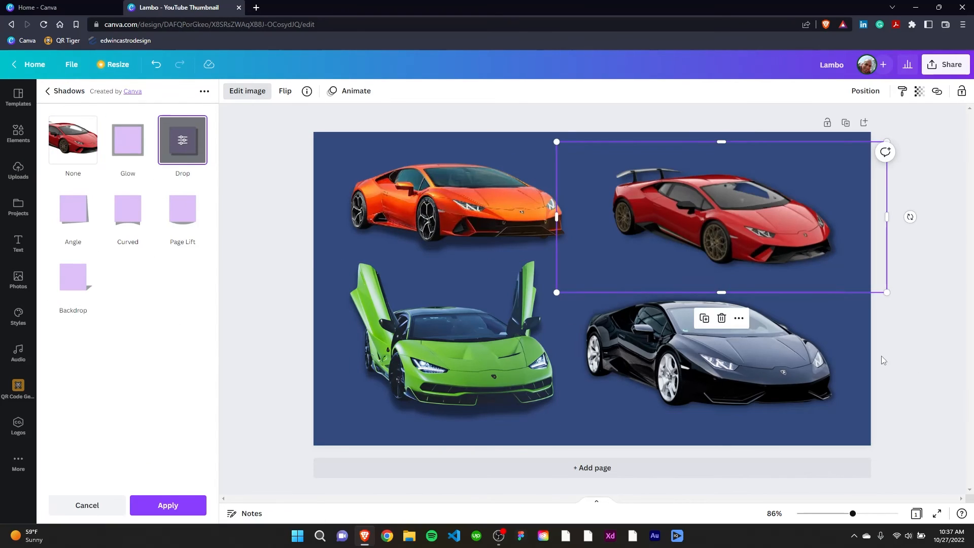
click(861, 361)
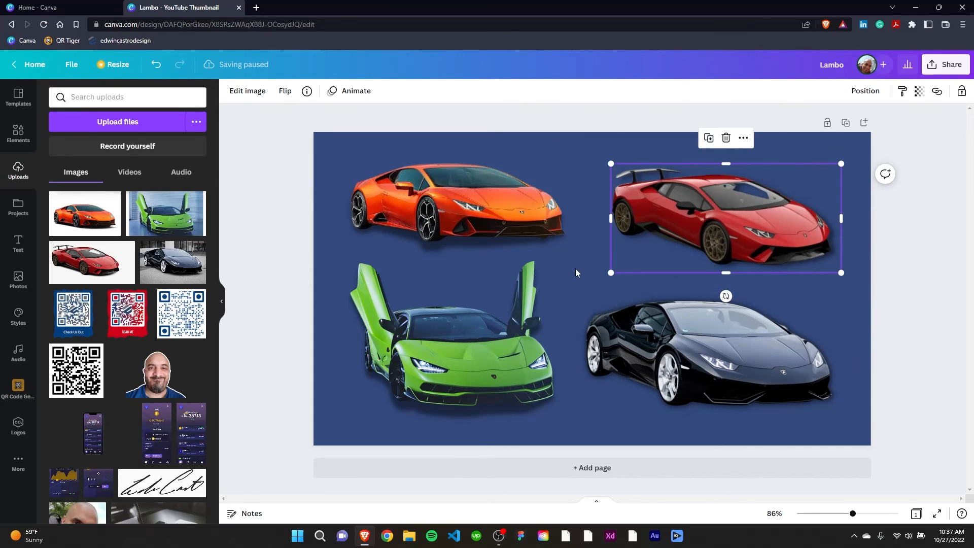
click(576, 272)
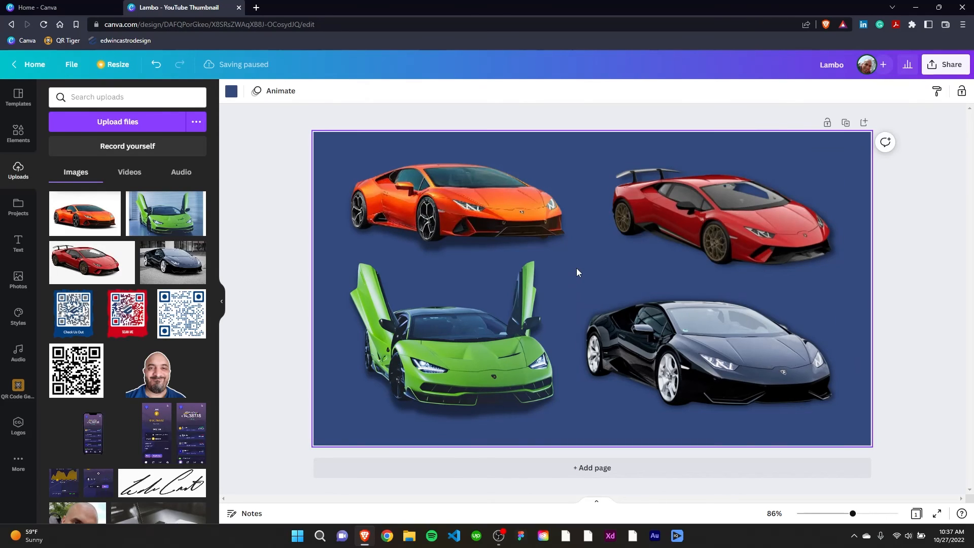